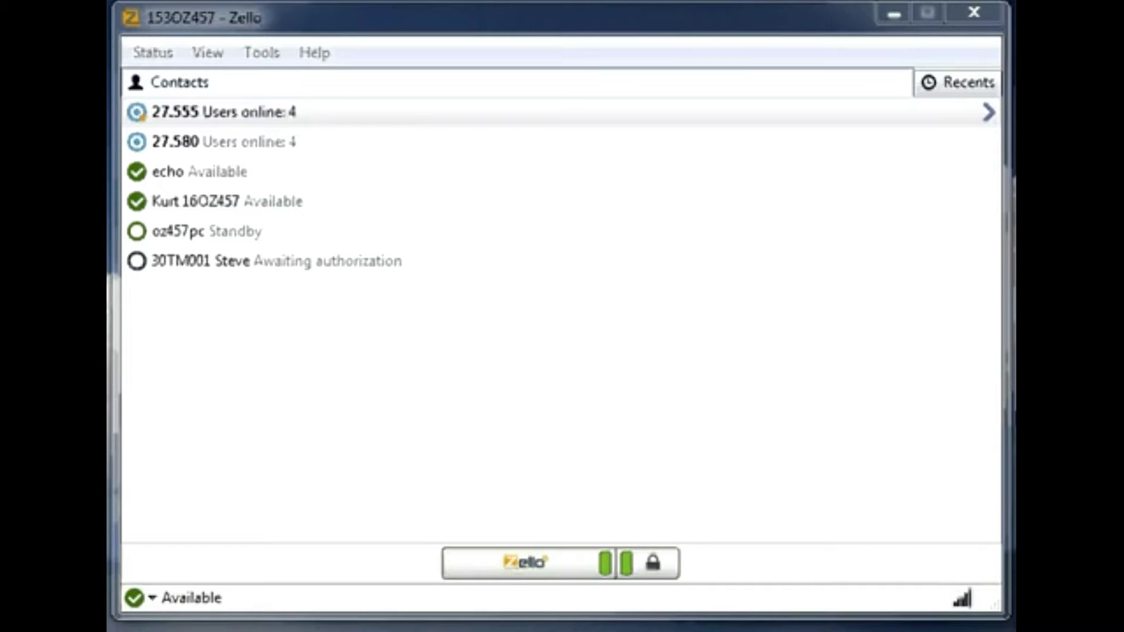
Open Edit my profile from the Status menu, shift the window up to see its bottom, then close it.
click(171, 53)
click(184, 111)
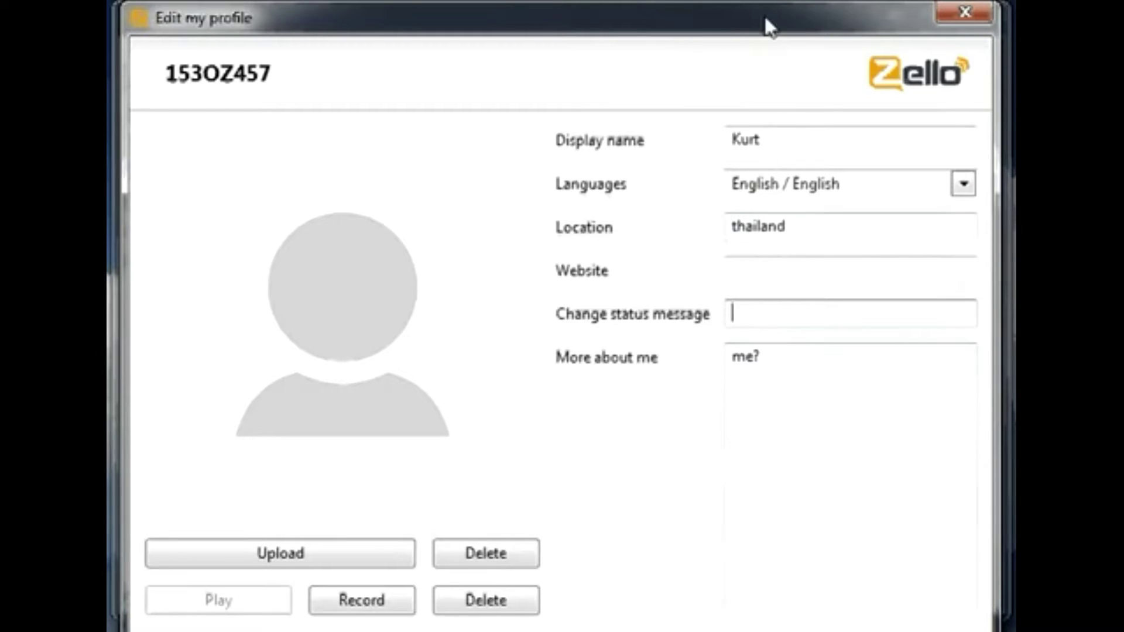
mouse_move(765, 16)
mouse_down()
mouse_move(766, 3)
mouse_move(767, 26)
mouse_up()
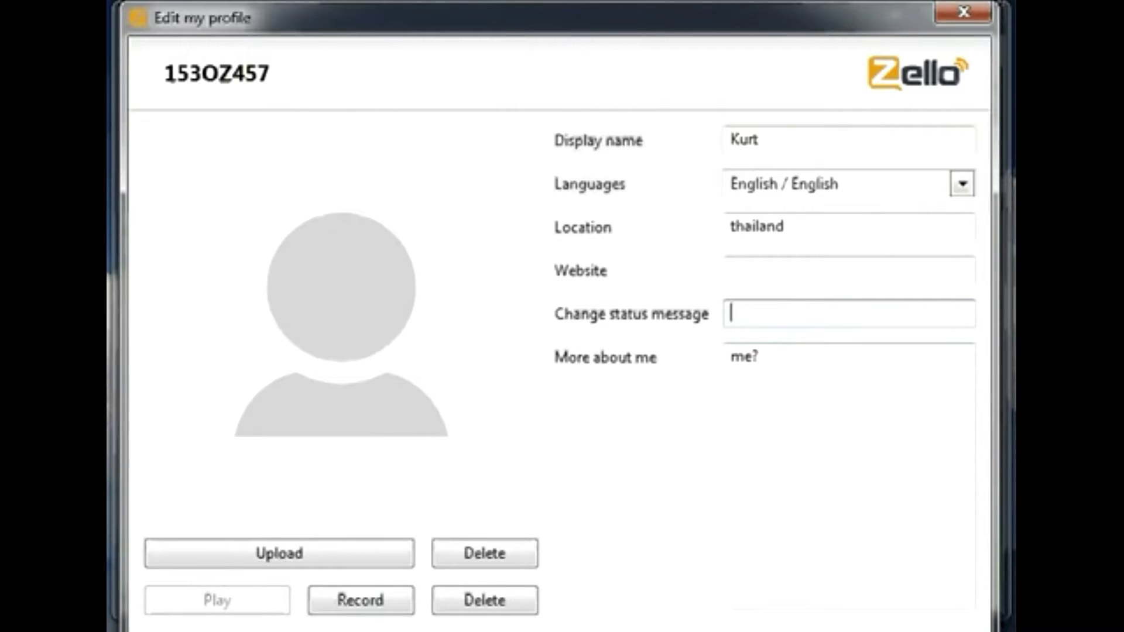
key(Return)
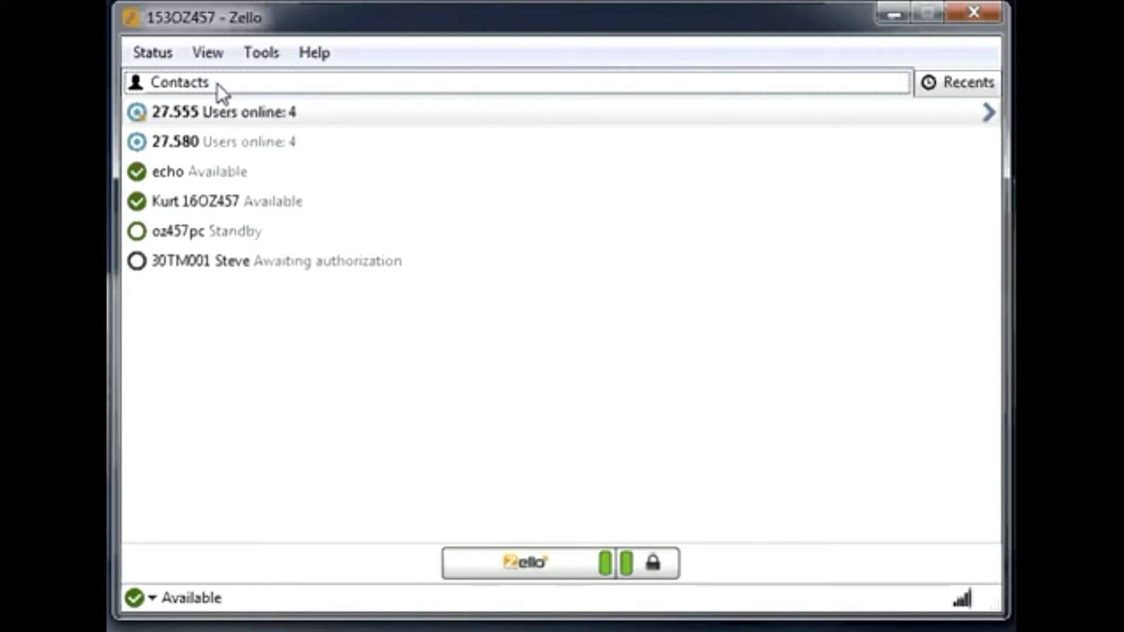
Reopen the profile editor and check the Languages list, keeping English as the only language.
click(144, 52)
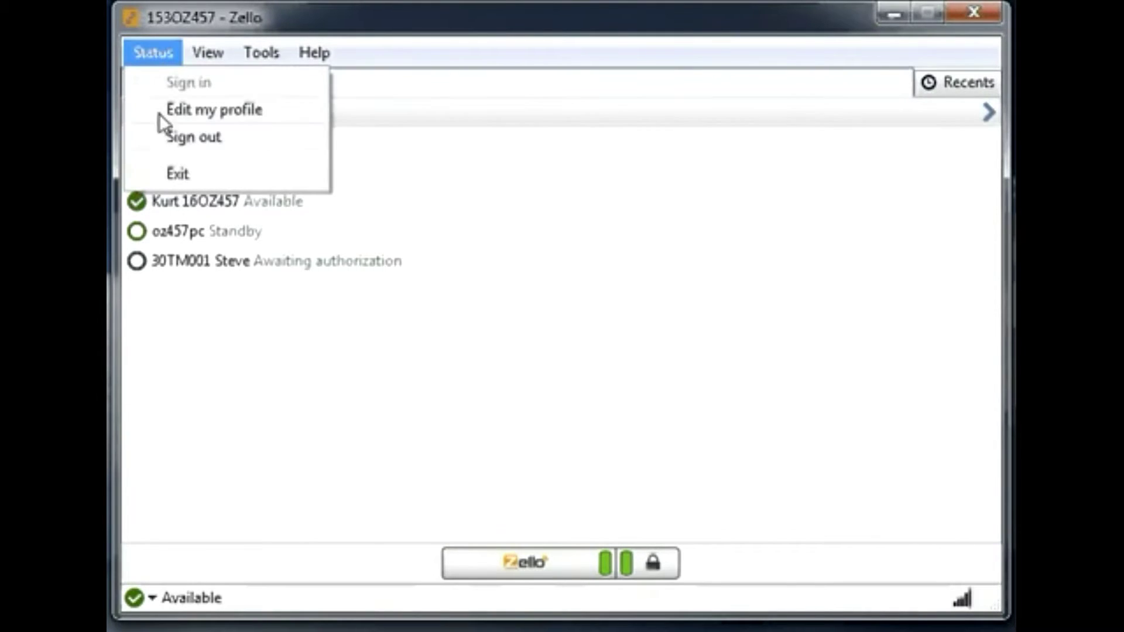
click(192, 117)
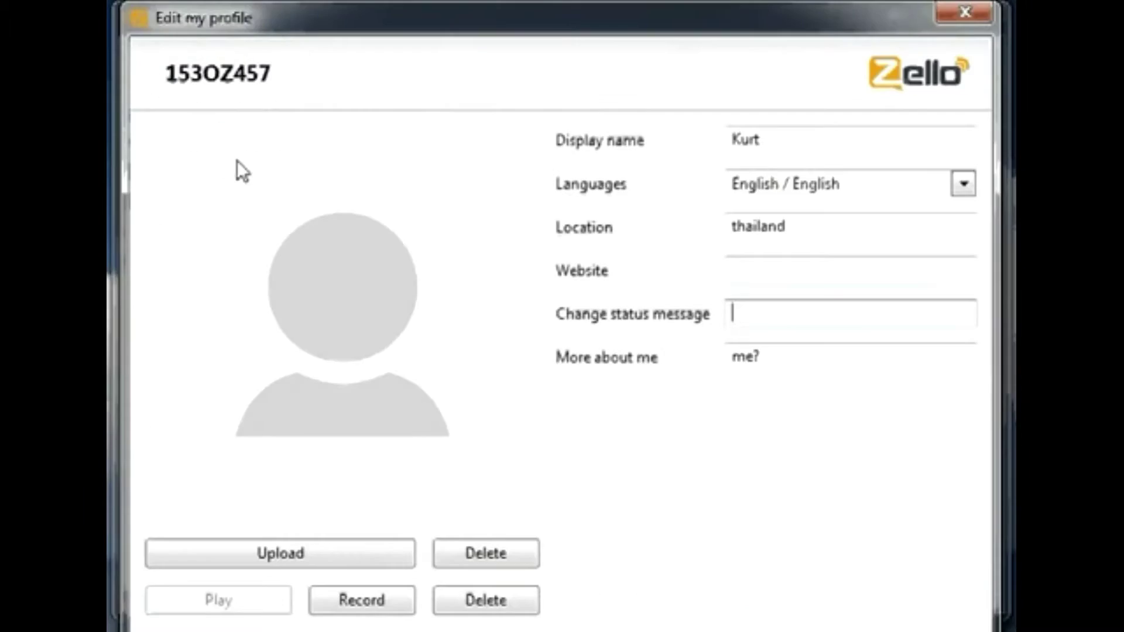
click(801, 182)
click(801, 181)
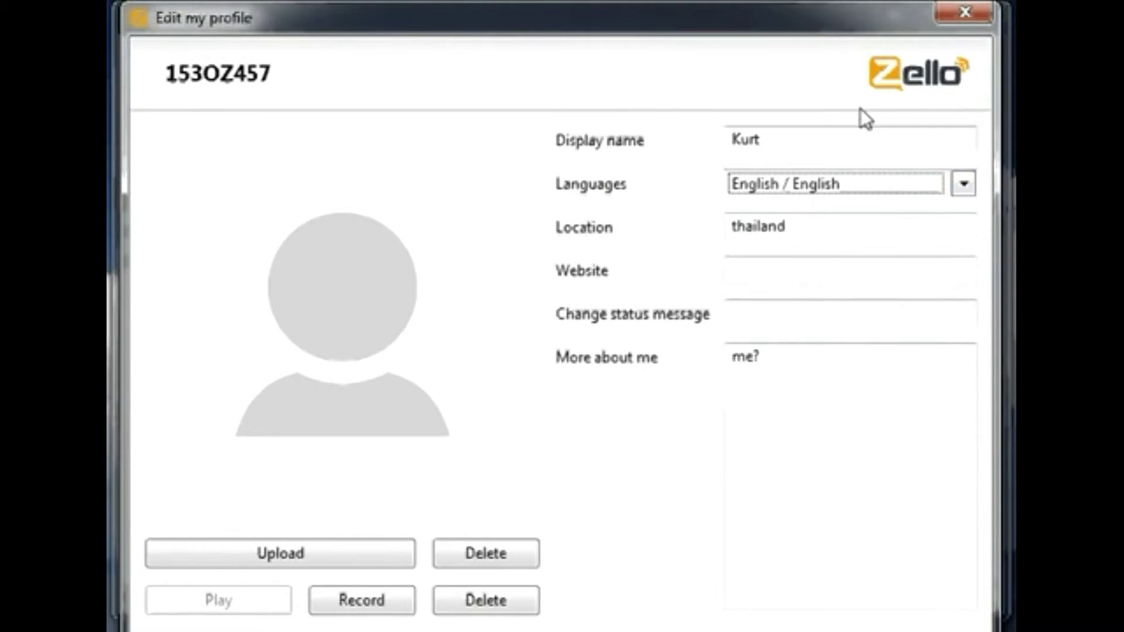
drag(869, 27, 854, 7)
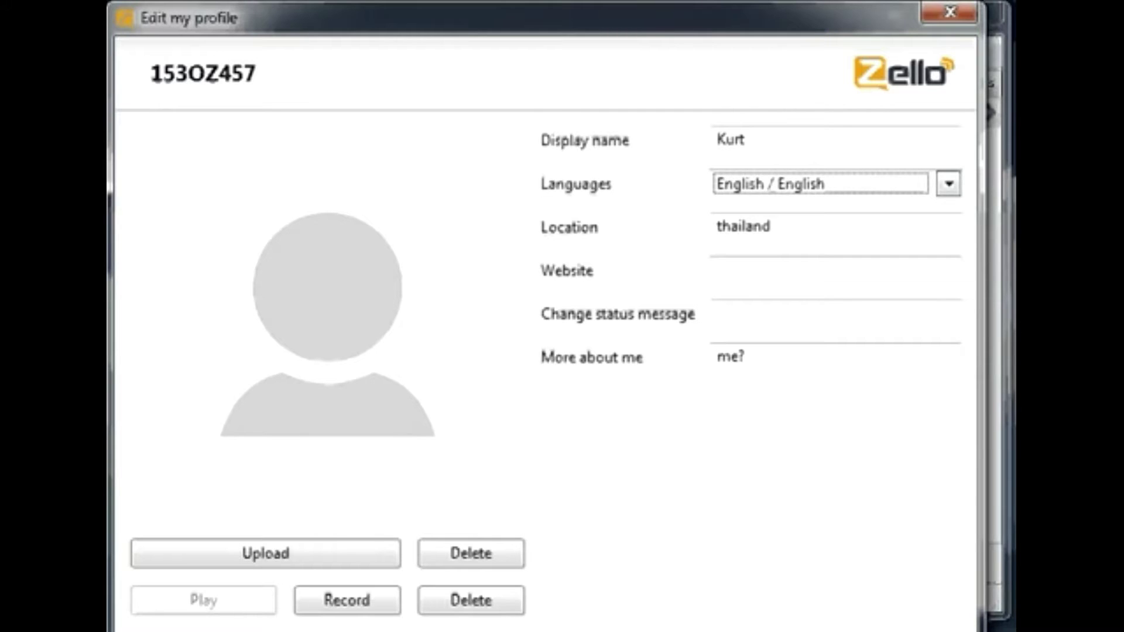
click(808, 184)
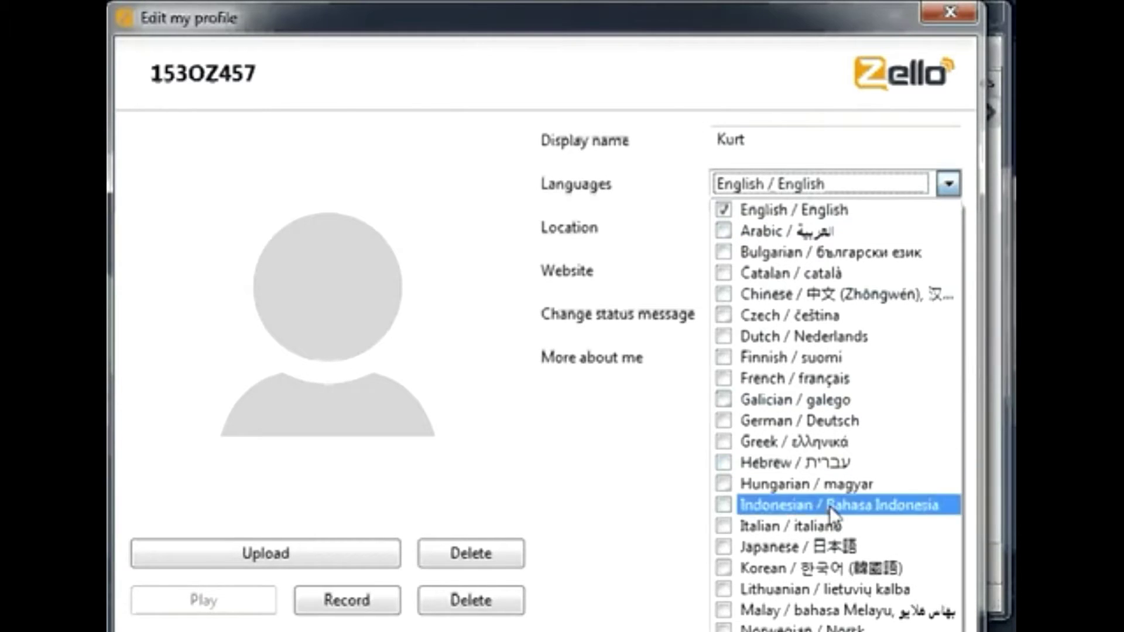
click(792, 82)
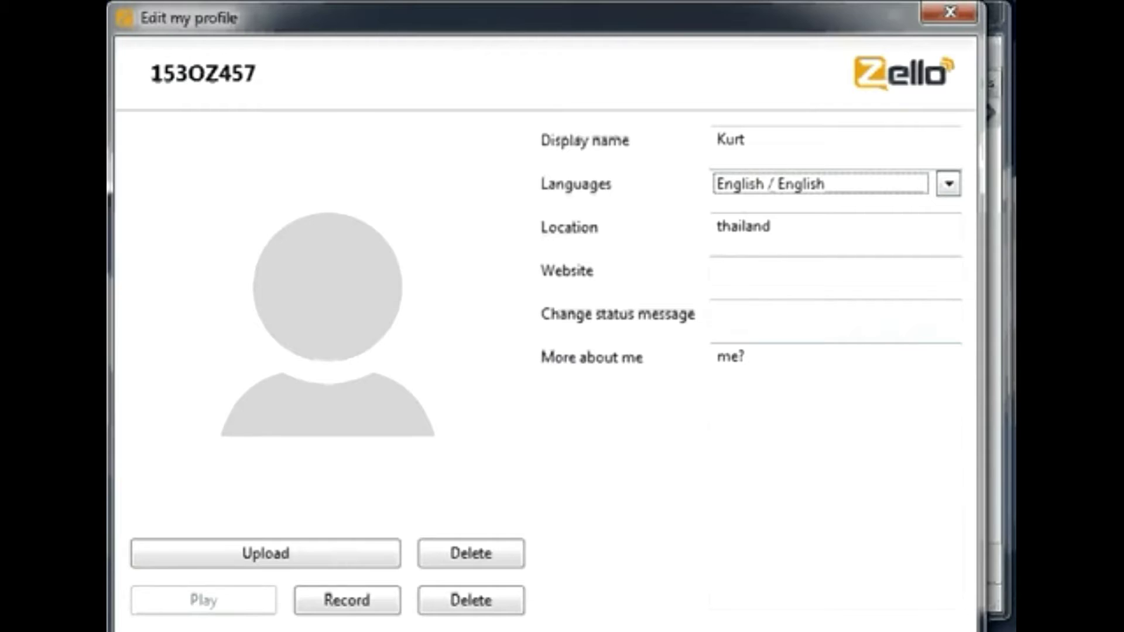
key(Return)
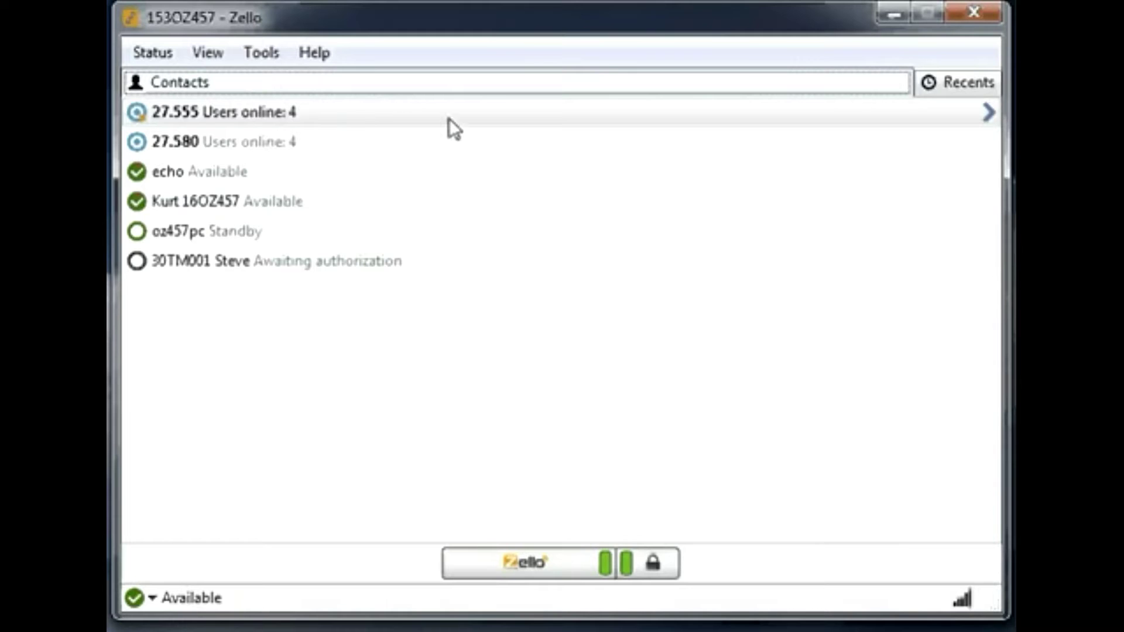
Switch to the Recents list of past conversations with contacts and channels.
click(962, 86)
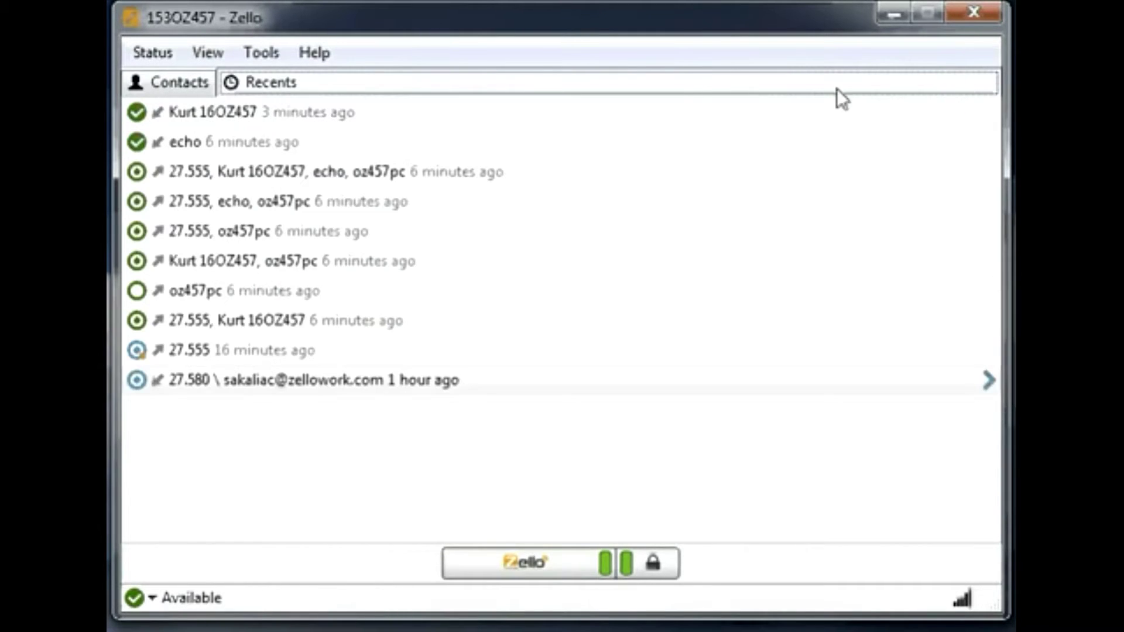
click(184, 83)
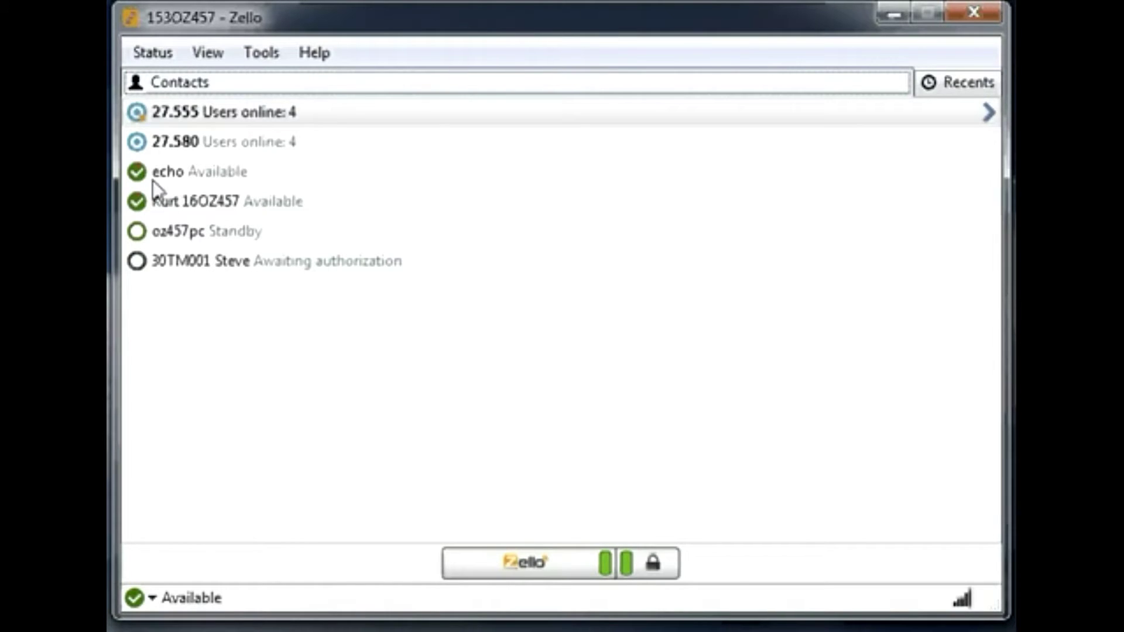
Select the 27.555 channel, then the contact beneath echo, and start talking to that contact.
click(137, 113)
click(187, 205)
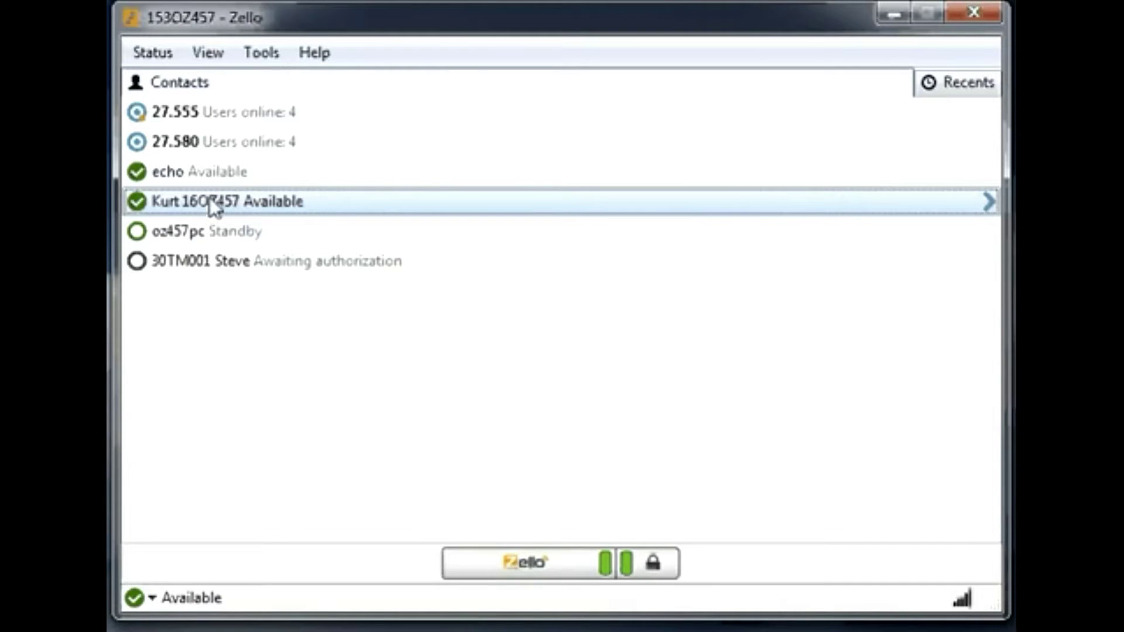
click(533, 558)
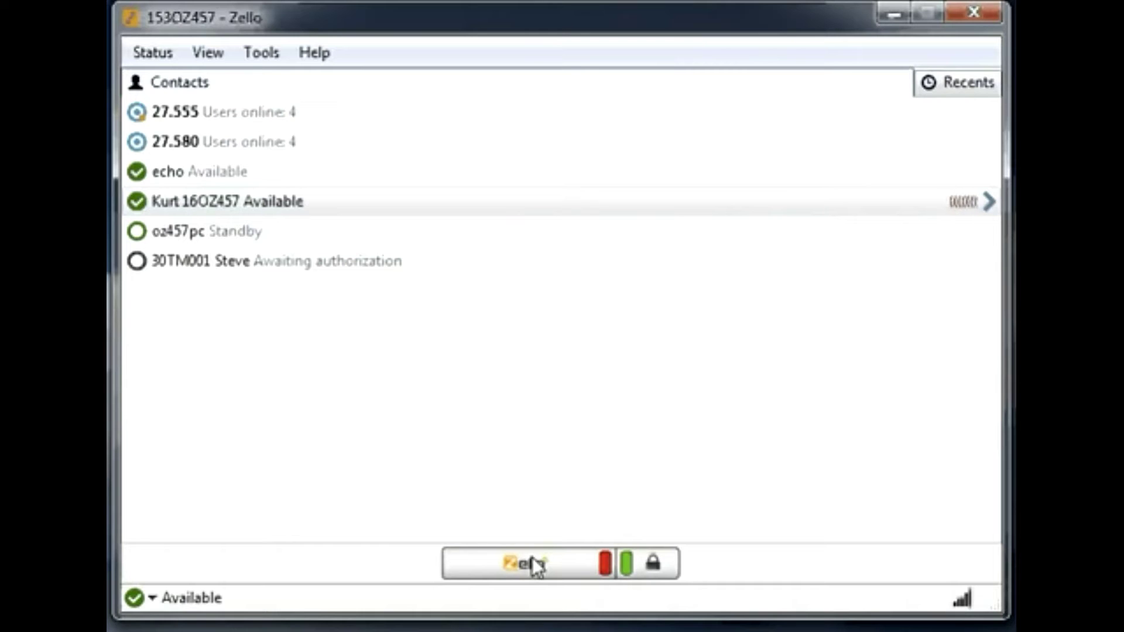
Stop the voice transmission to the contact beneath echo.
click(532, 558)
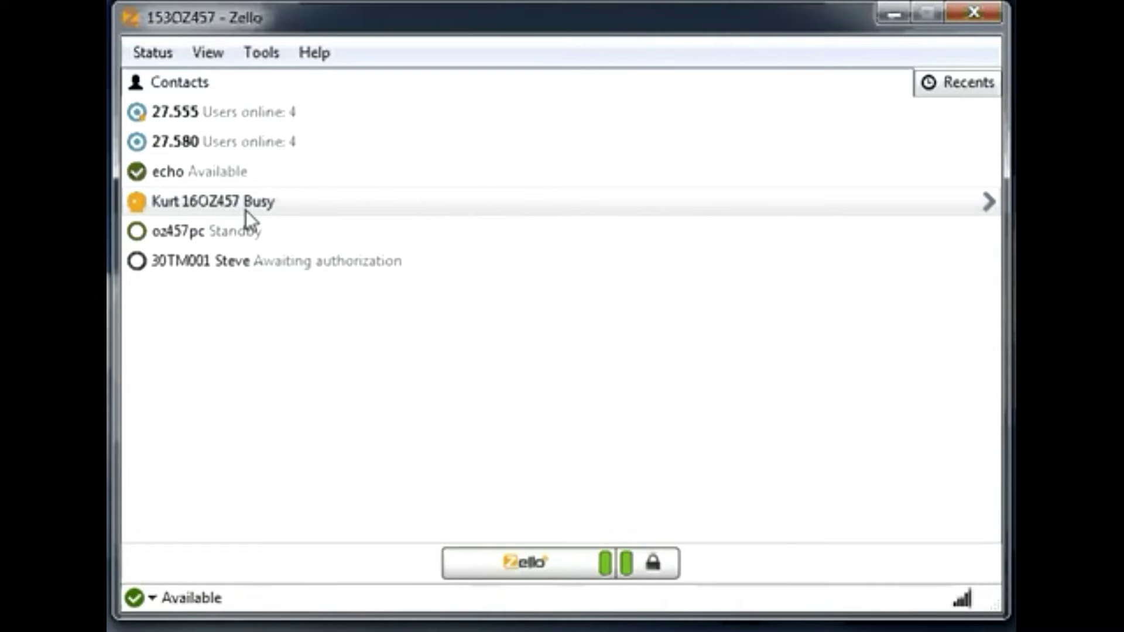
Select the contact beneath echo and reselect it once its status is back to Available.
click(209, 207)
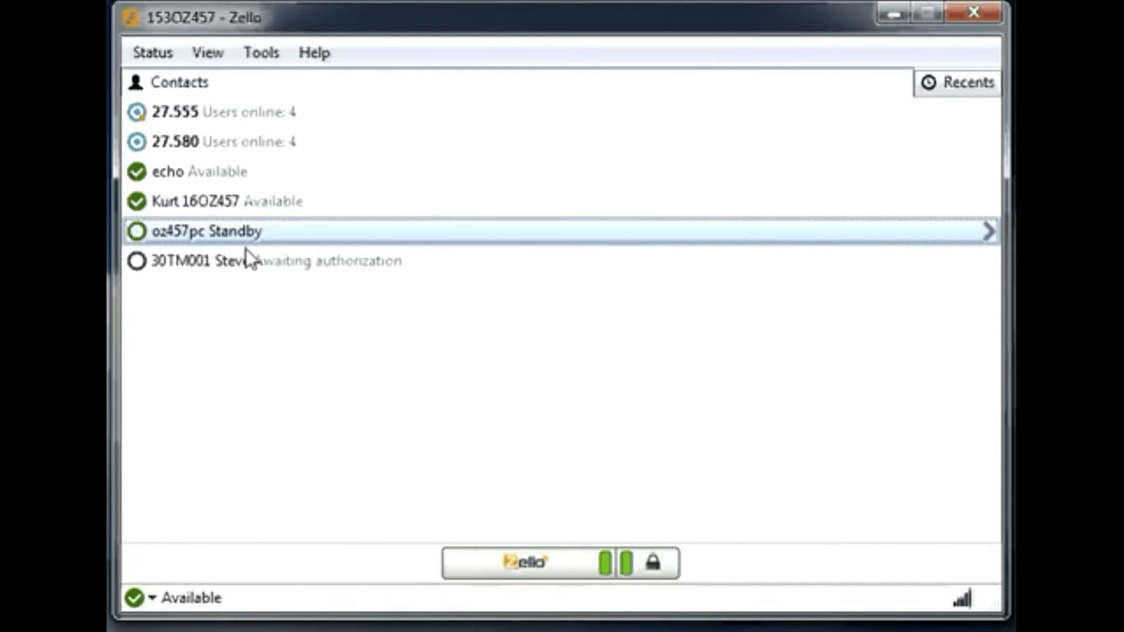
click(237, 207)
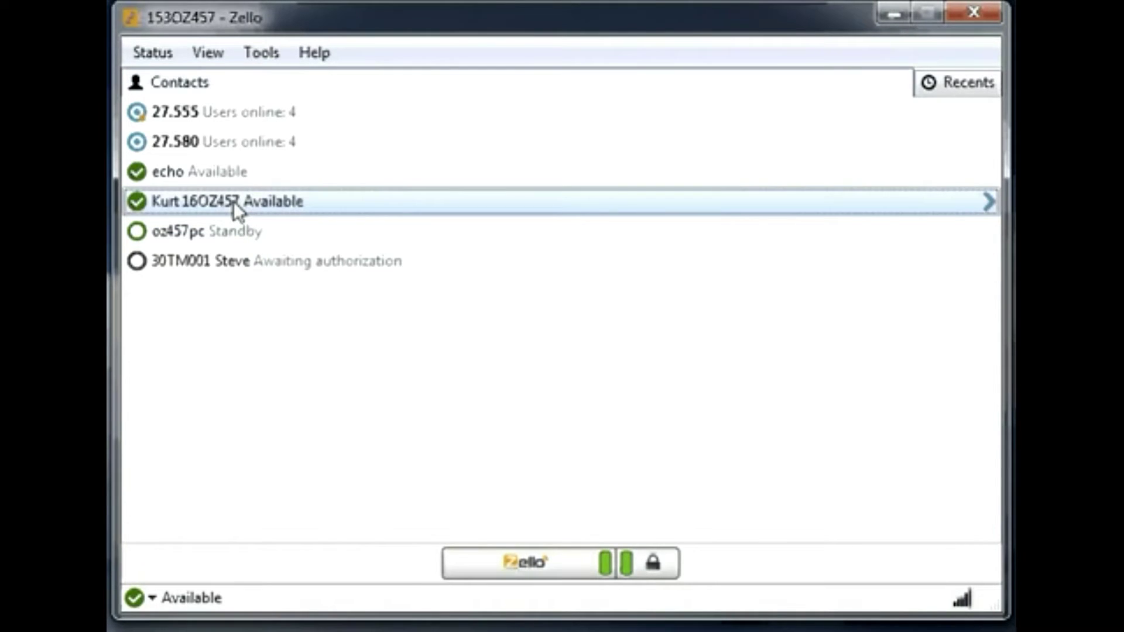
Send the contact beneath echo a call alert reading 'This is an alert', then select the Standby contact.
right_click(237, 209)
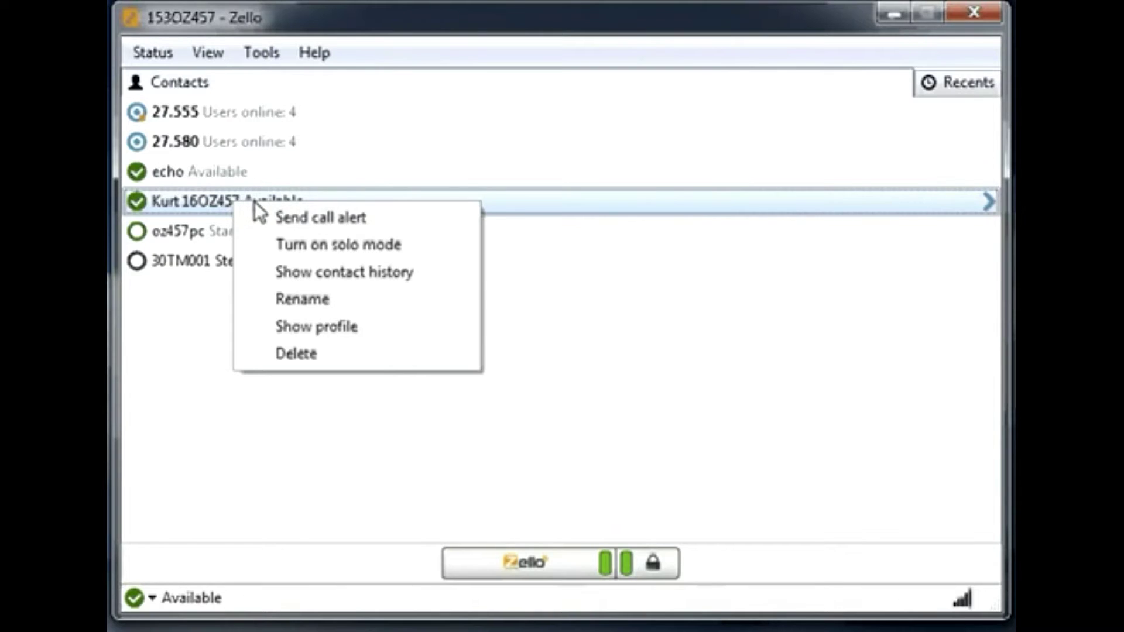
click(282, 219)
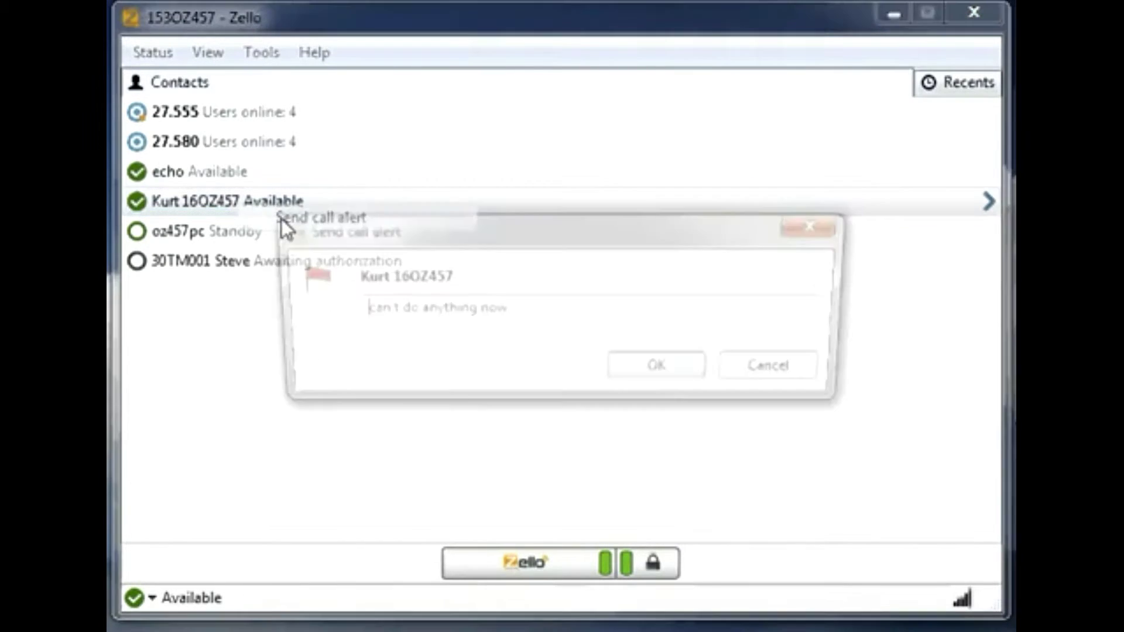
drag(542, 312, 322, 312)
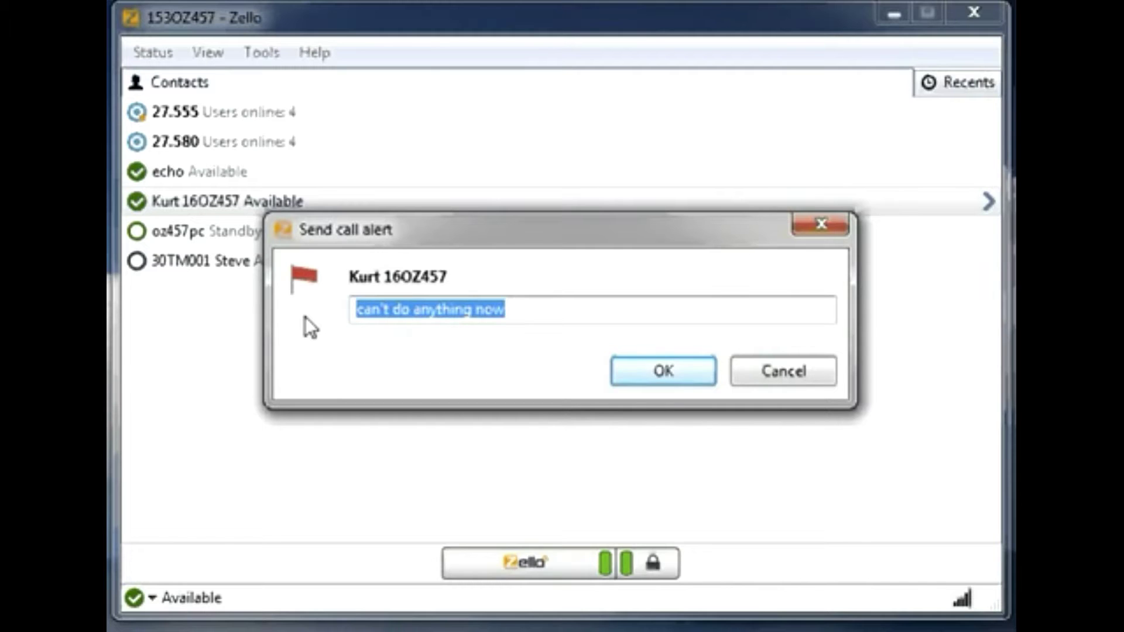
text(this is )
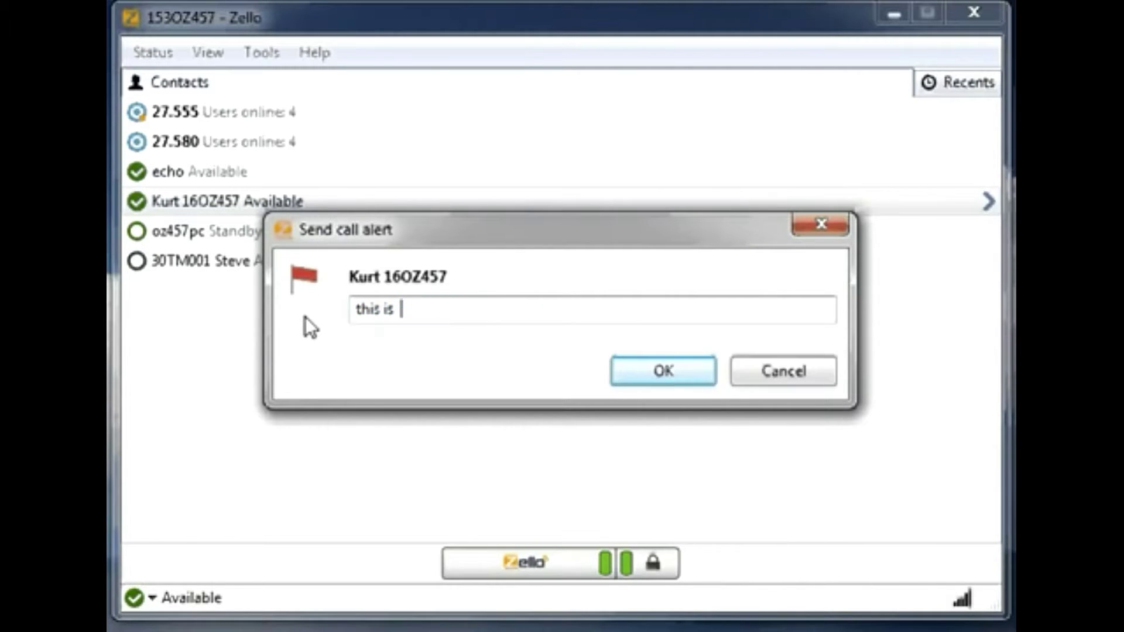
text(an alert)
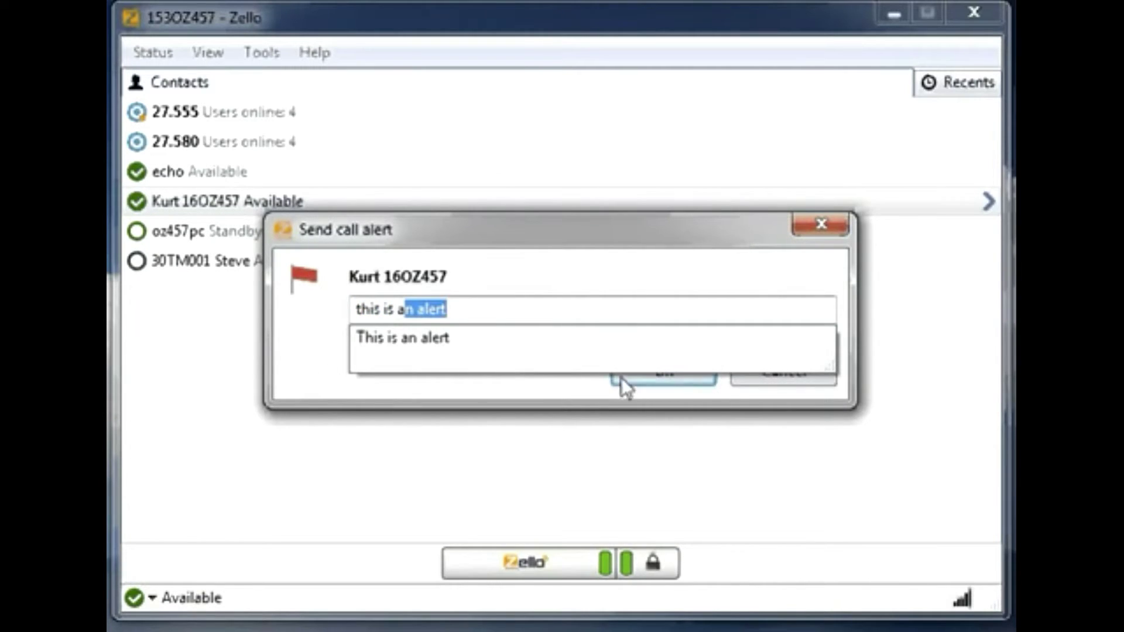
click(448, 338)
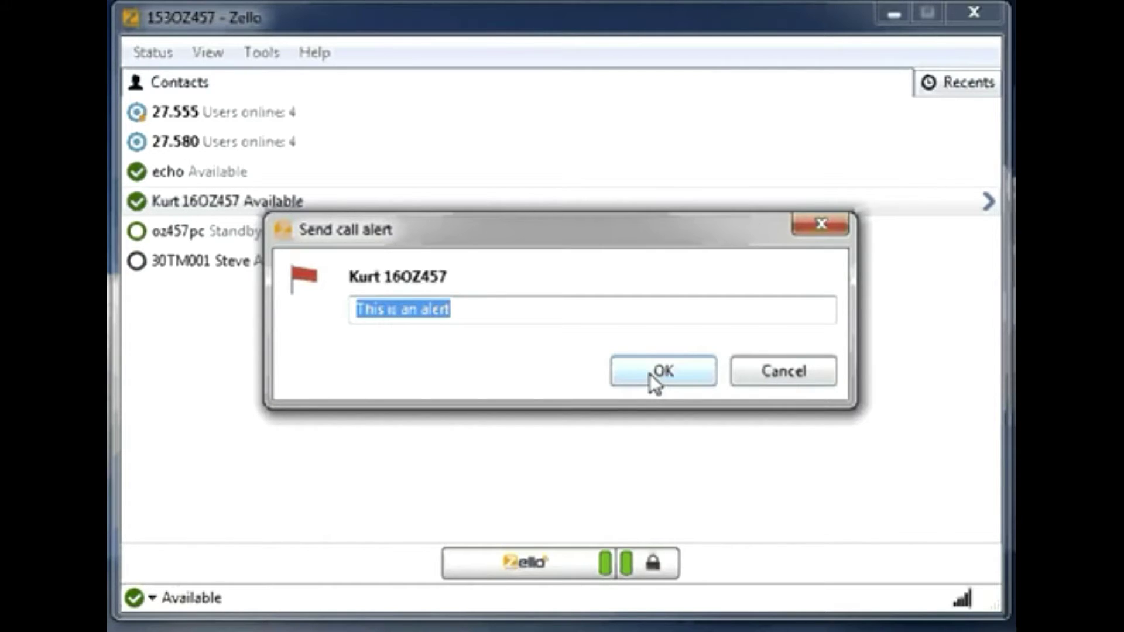
click(764, 373)
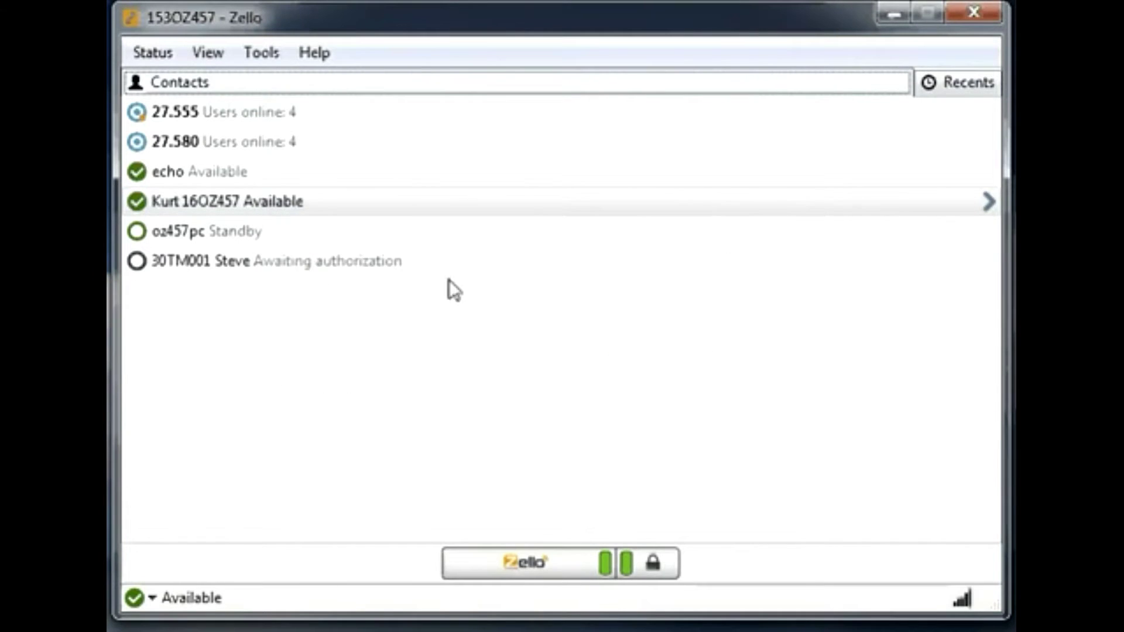
click(214, 231)
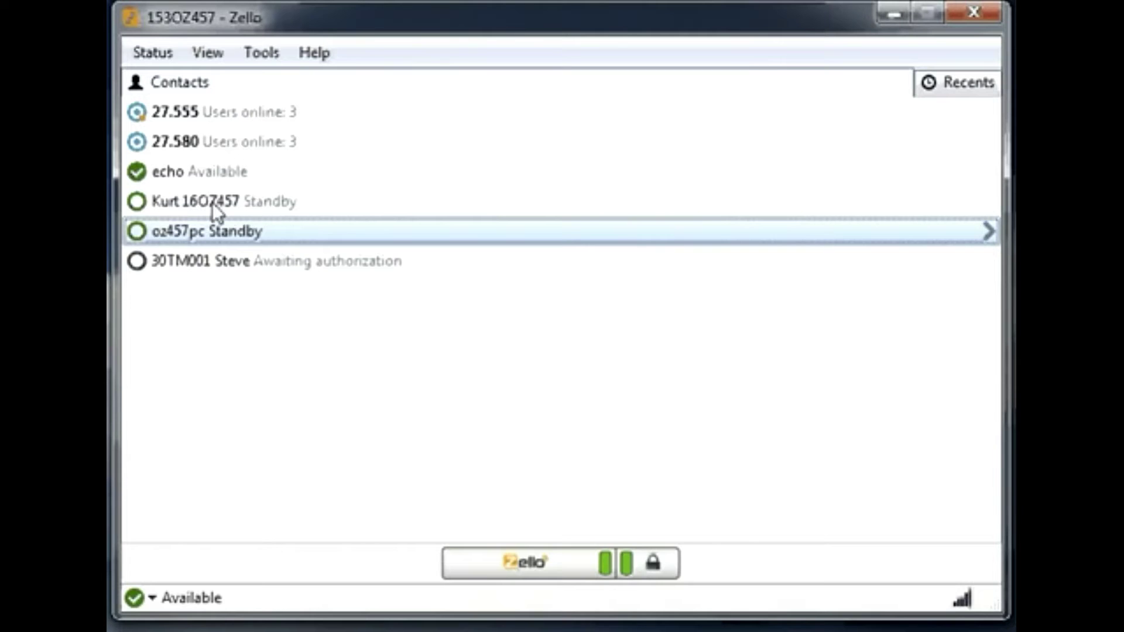
Select the Standby contact listed below echo.
click(242, 204)
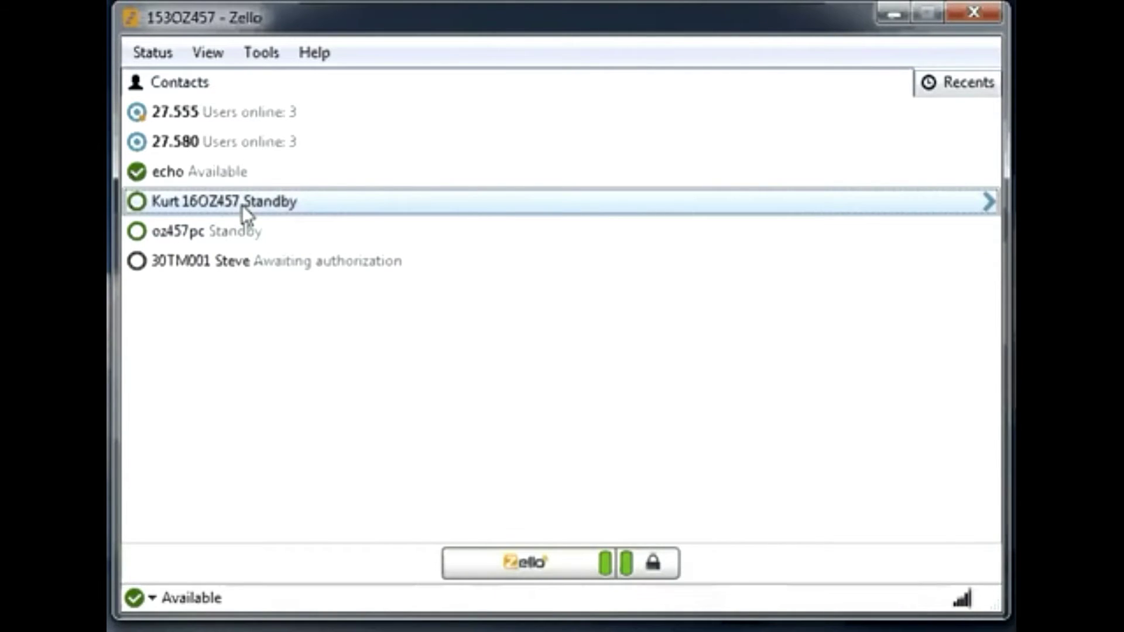
From the contact's context menu, send a call alert with the message 'This is an alert'.
right_click(242, 204)
click(283, 220)
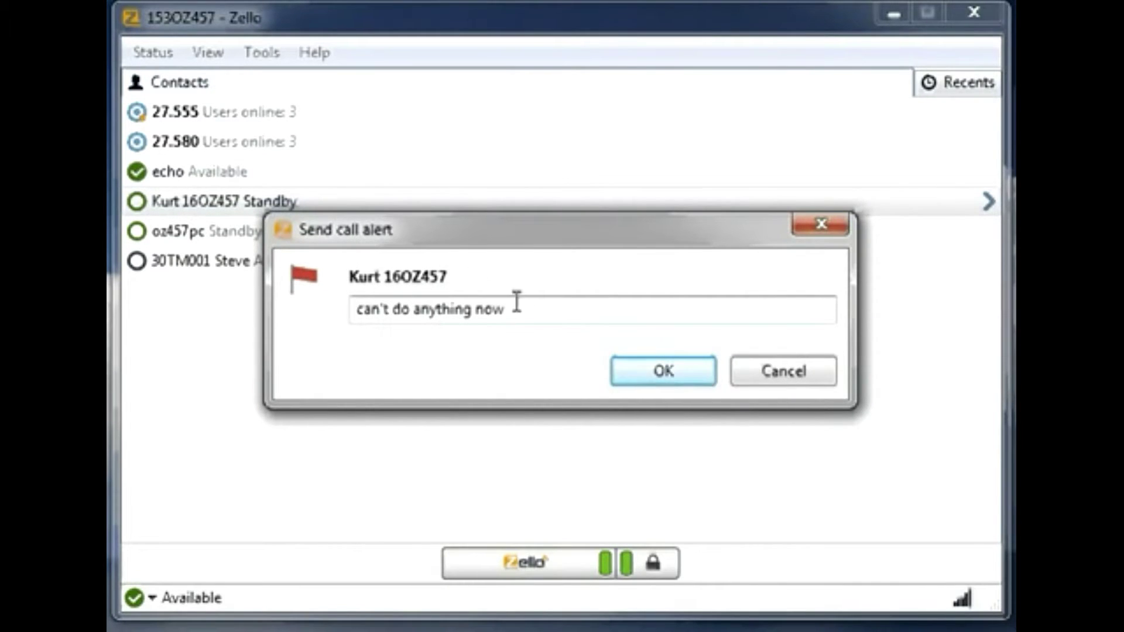
drag(514, 305, 203, 314)
text(this is an alert)
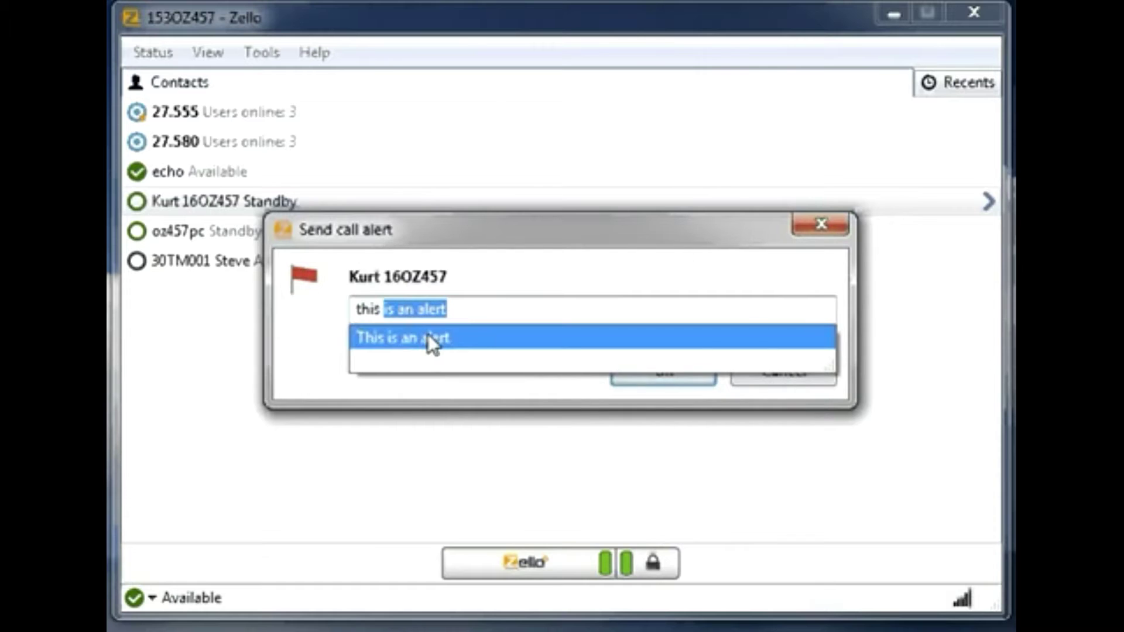
click(489, 345)
click(668, 378)
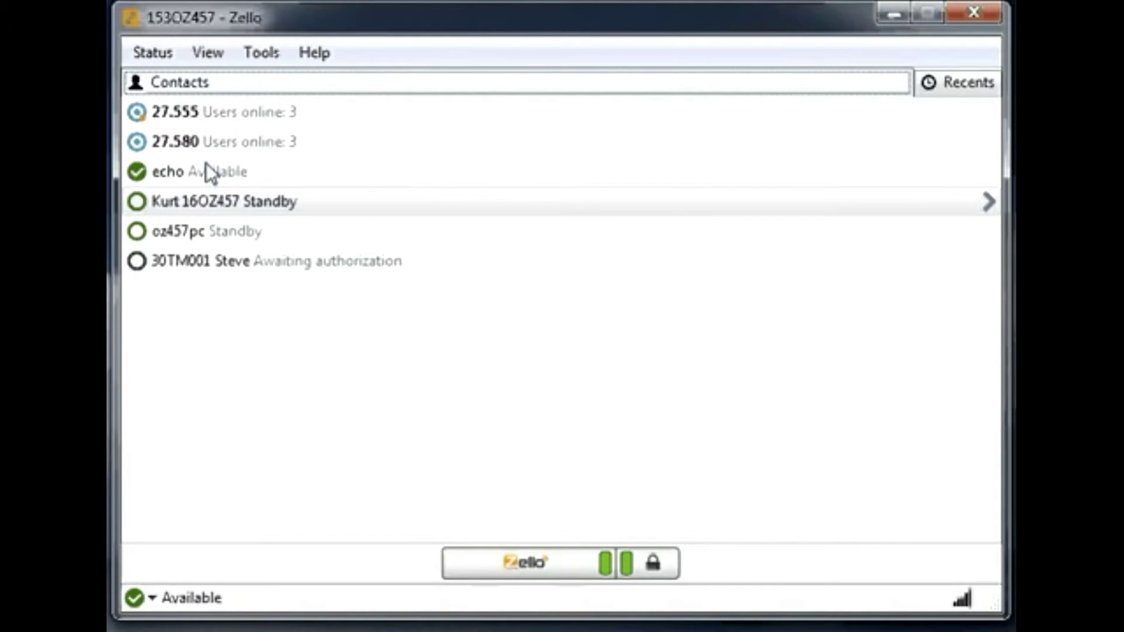
click(262, 57)
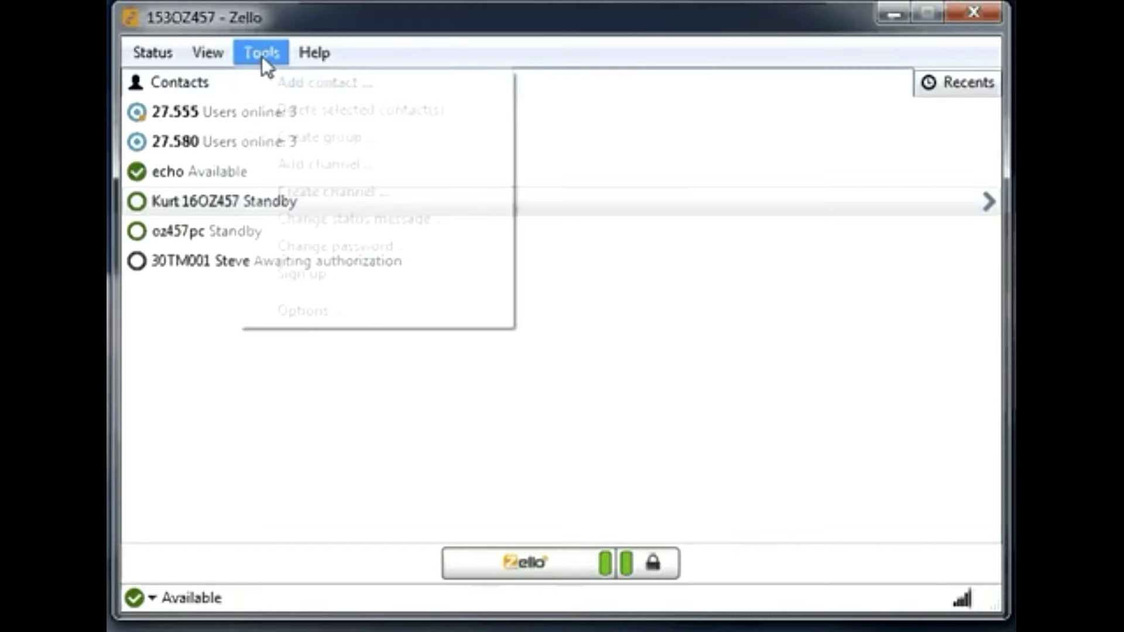
click(292, 81)
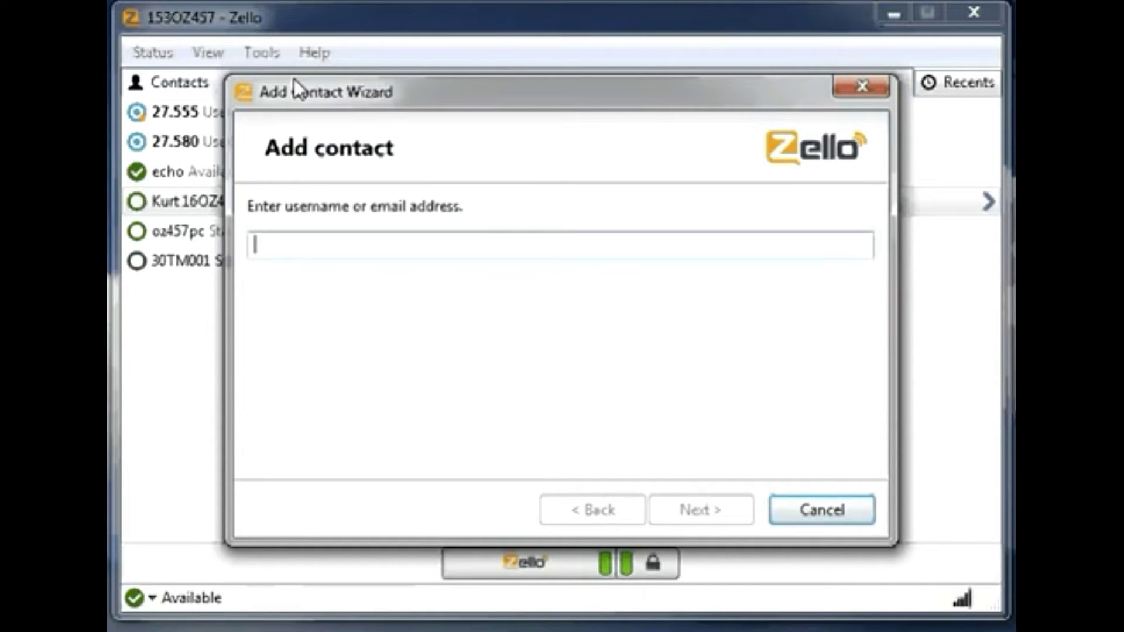
text(2)
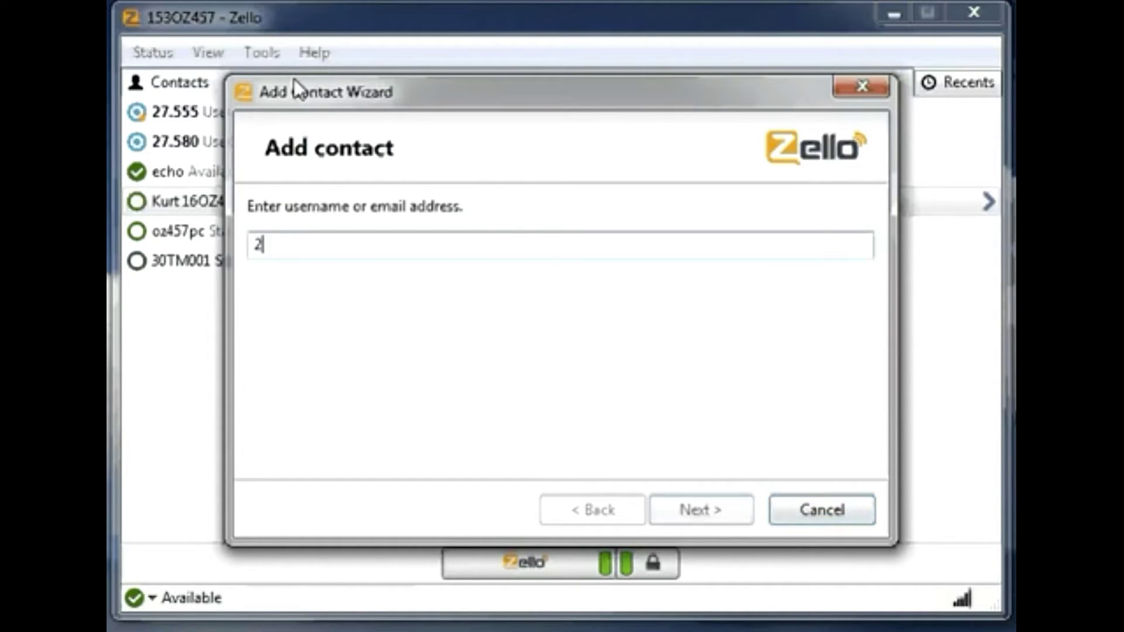
text(NC605)
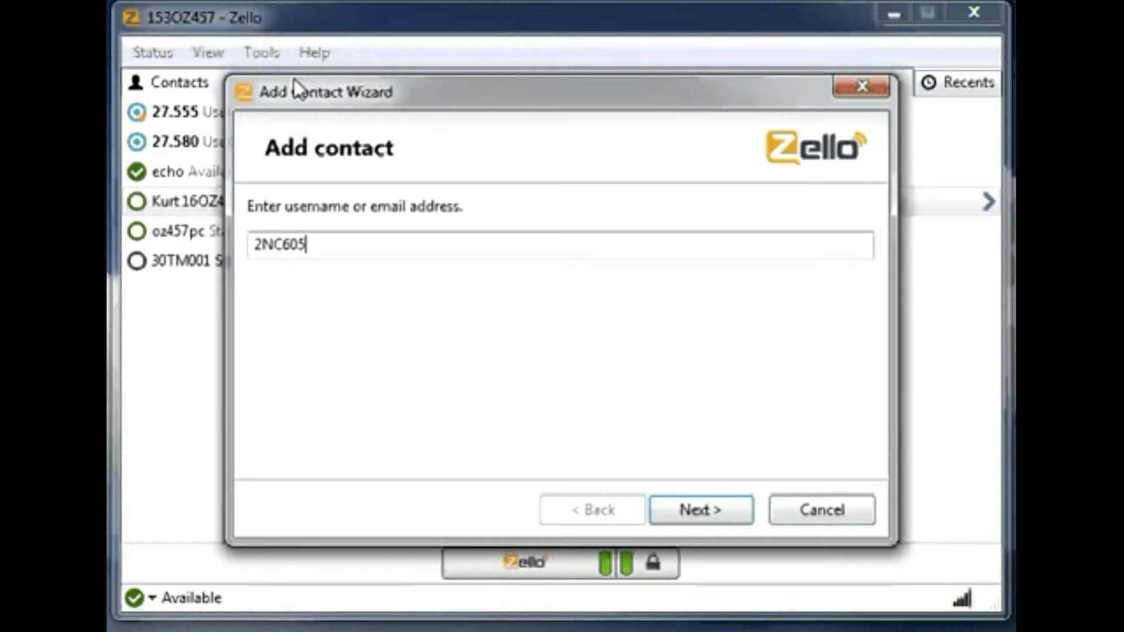
click(707, 509)
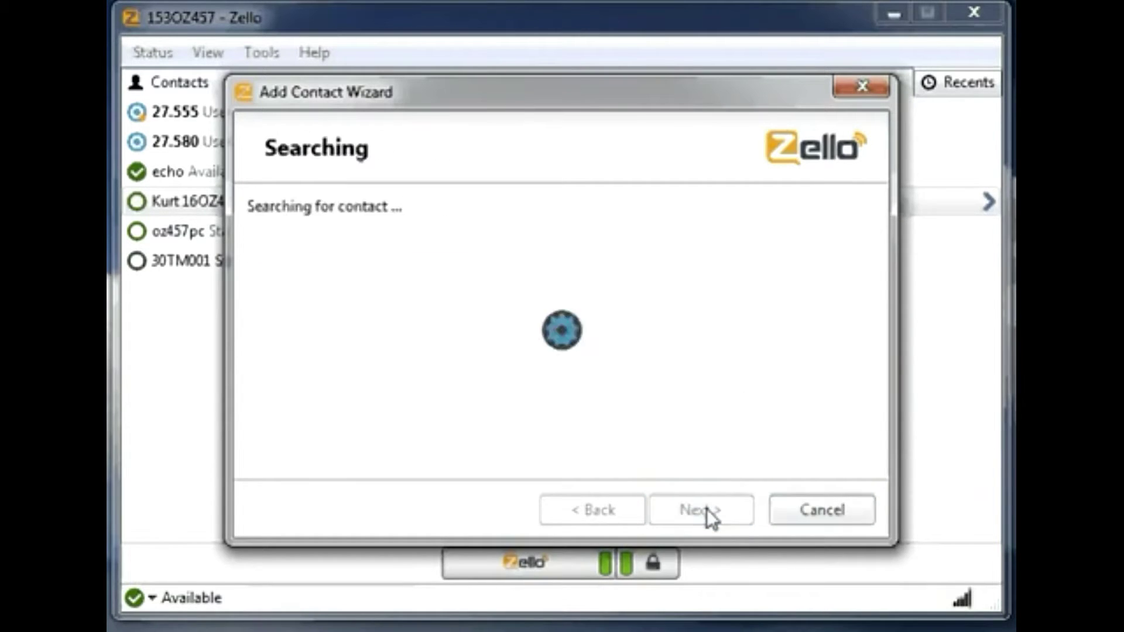
click(615, 507)
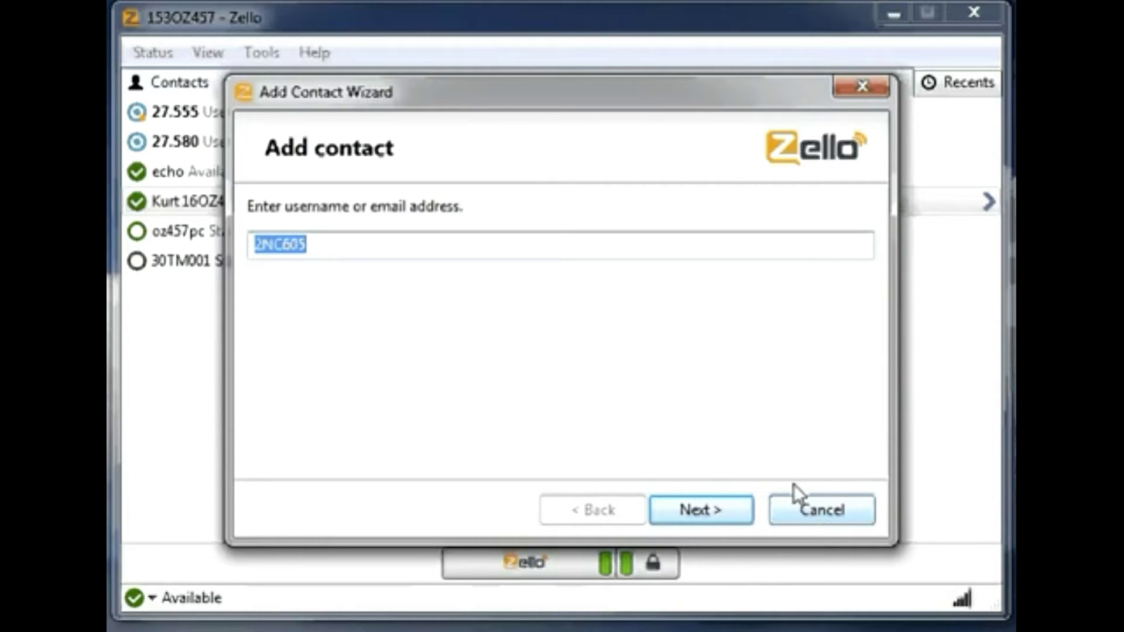
click(809, 514)
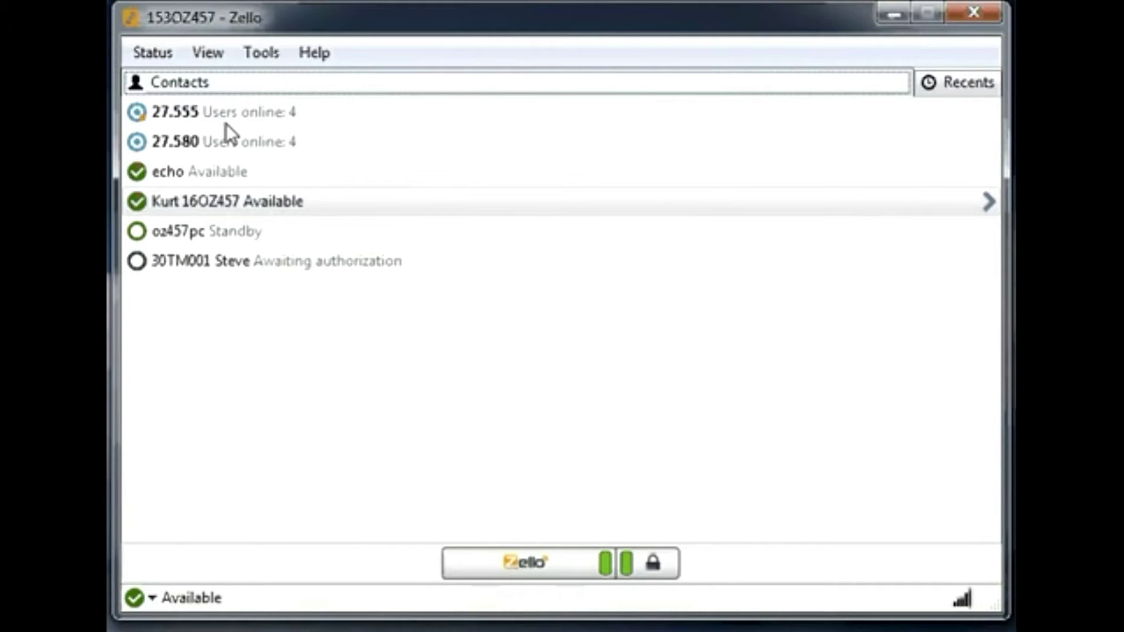
Select echo, the contact below it and the Standby contact in turn, then open the Tools menu.
click(212, 170)
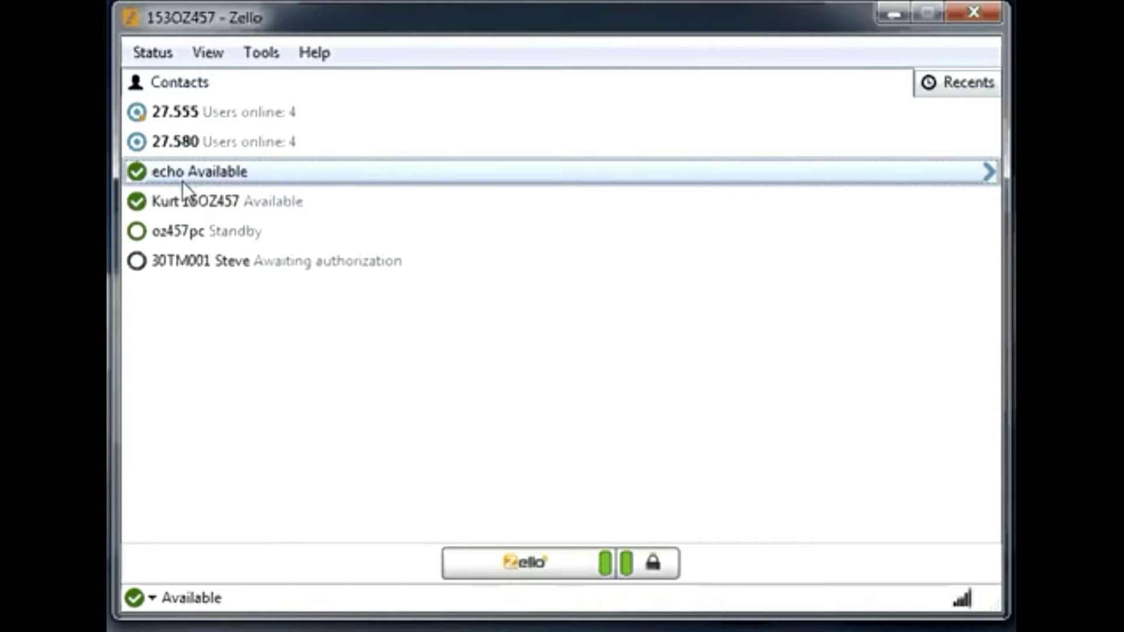
click(183, 201)
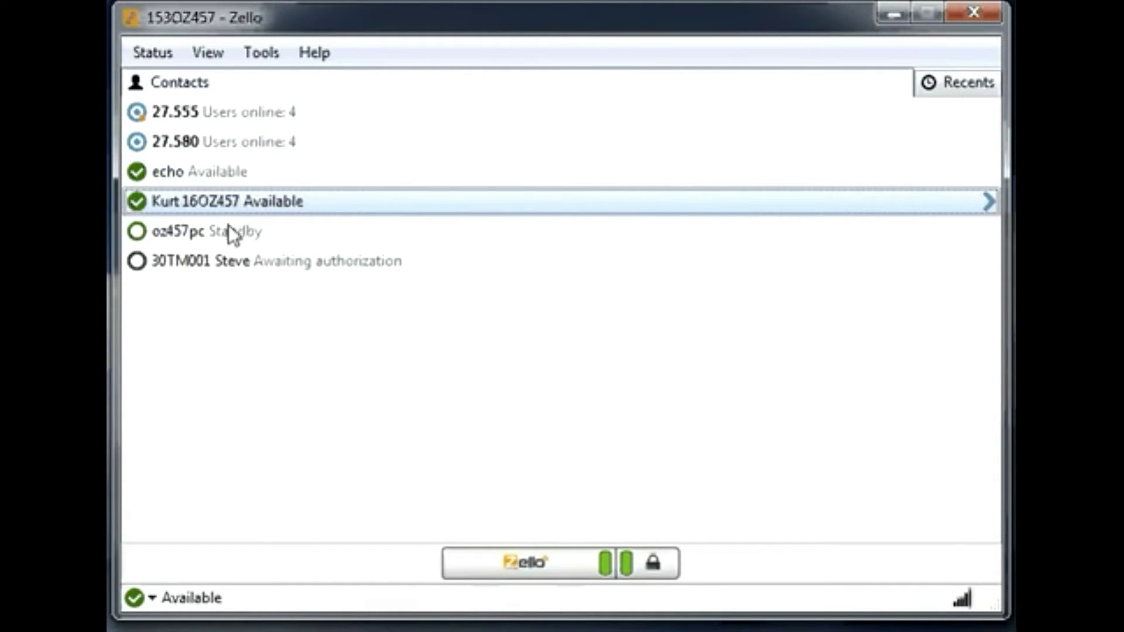
click(198, 234)
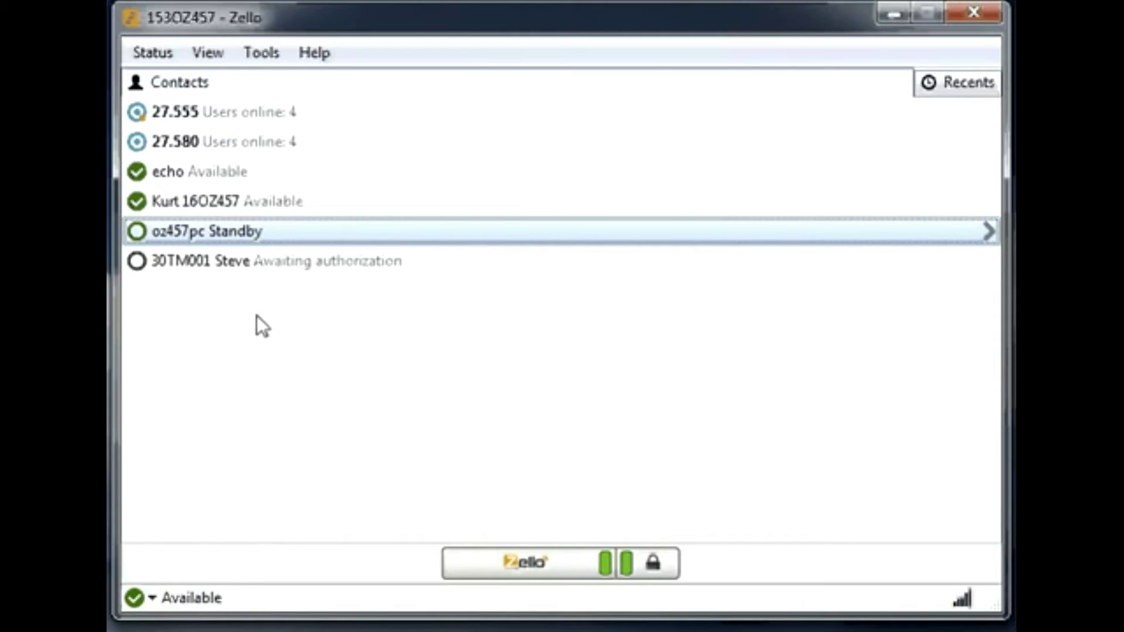
click(261, 59)
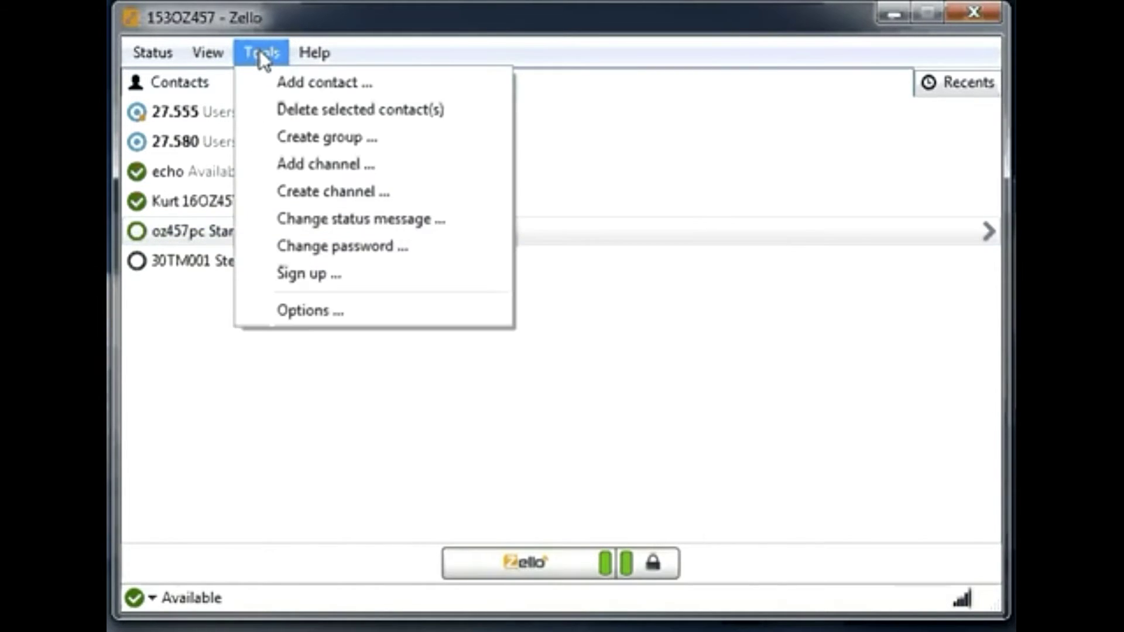
Create a group named 'group 1' and drag echo and the contact below it into it.
click(295, 136)
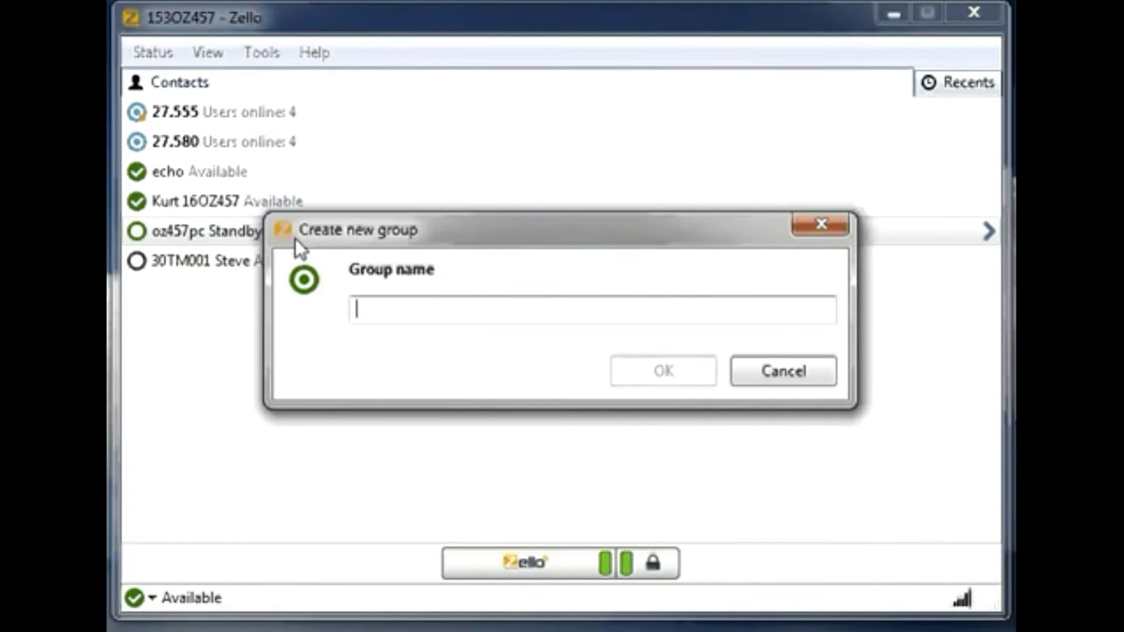
text(group 1)
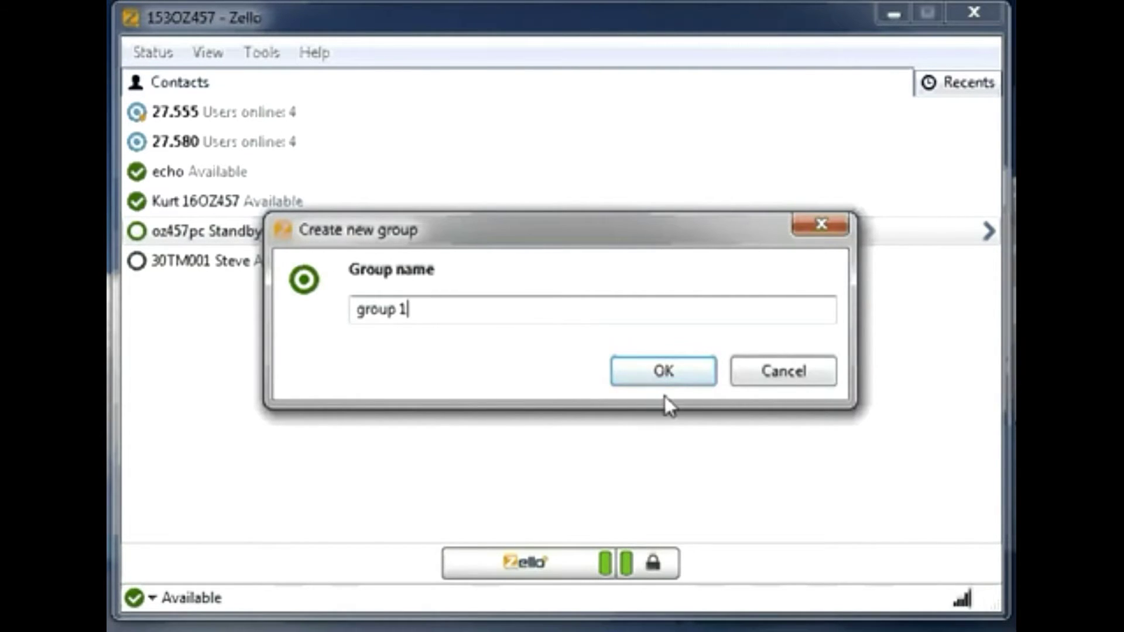
click(665, 375)
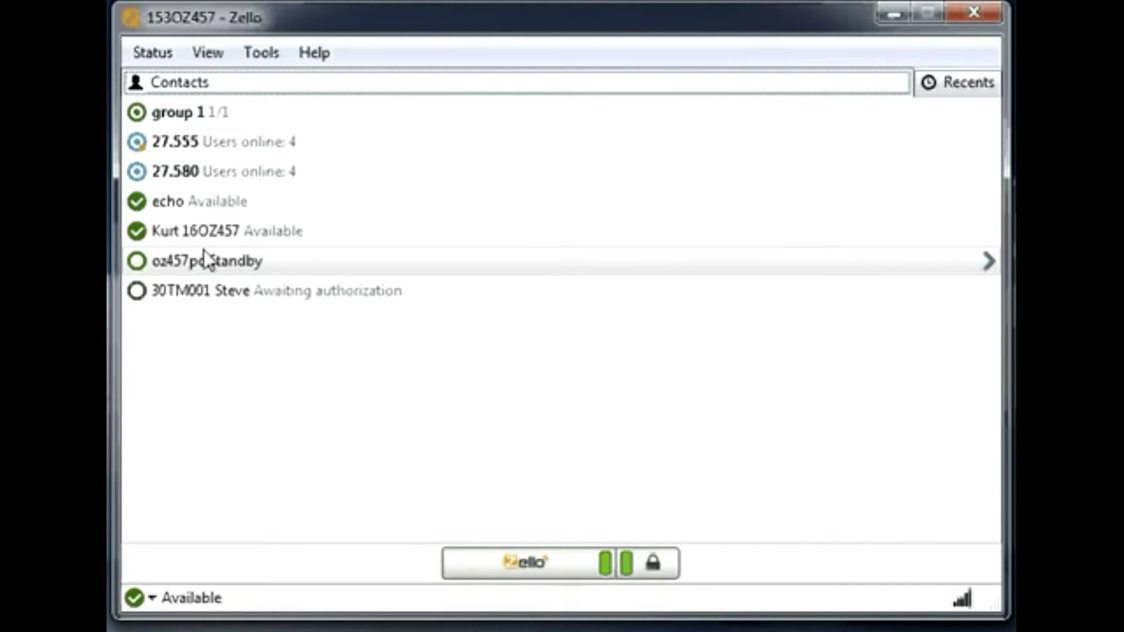
drag(203, 231, 199, 115)
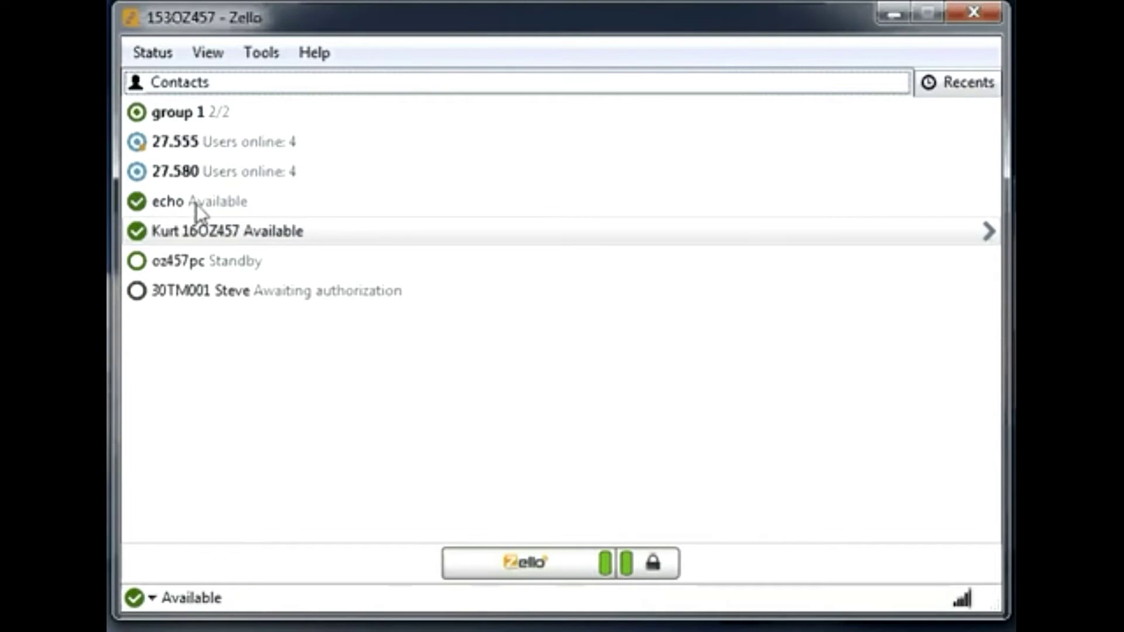
drag(197, 207, 202, 121)
Select group 1 and send a push-to-talk message to all its members.
click(190, 114)
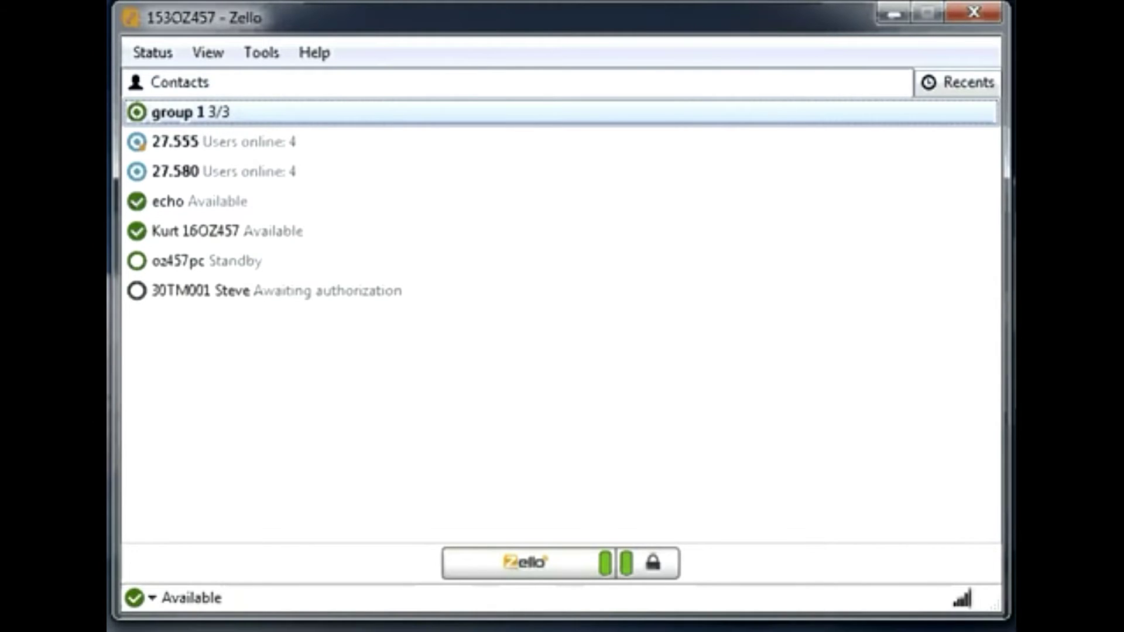
click(549, 566)
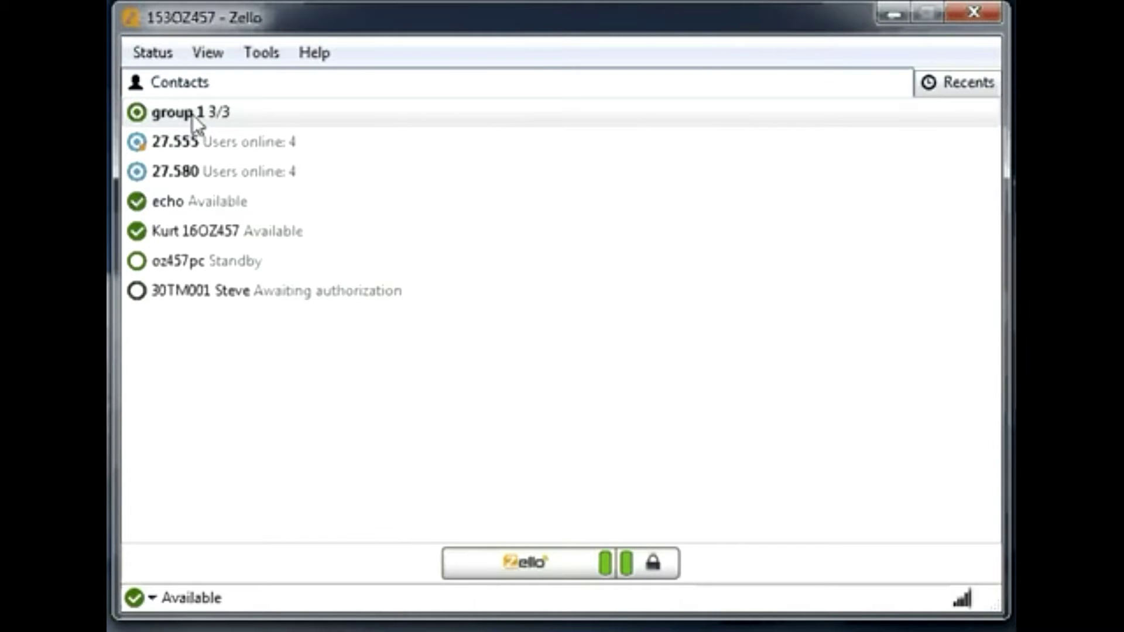
click(138, 115)
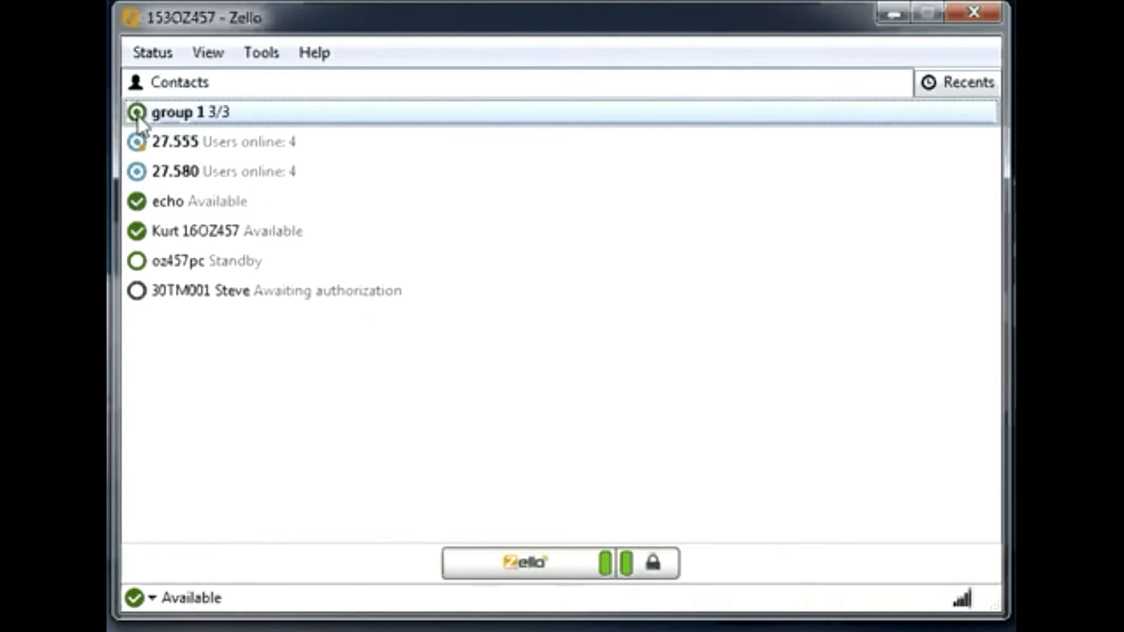
Delete group 1 from its right-click menu and confirm with Yes, then select the 27.555 channel and a contact.
right_click(138, 115)
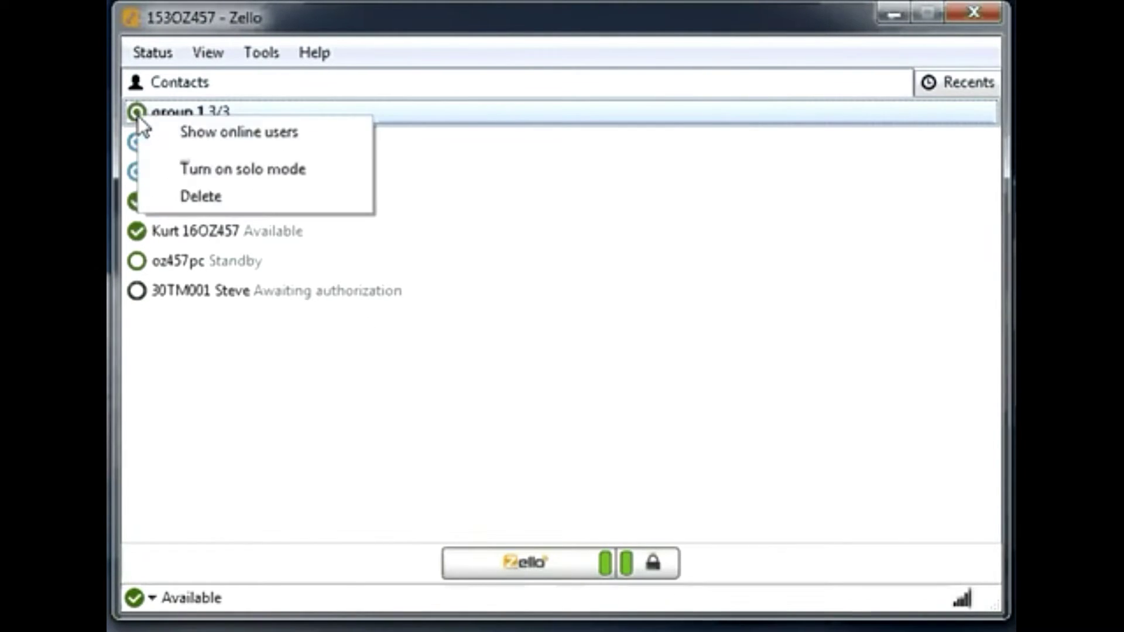
click(205, 197)
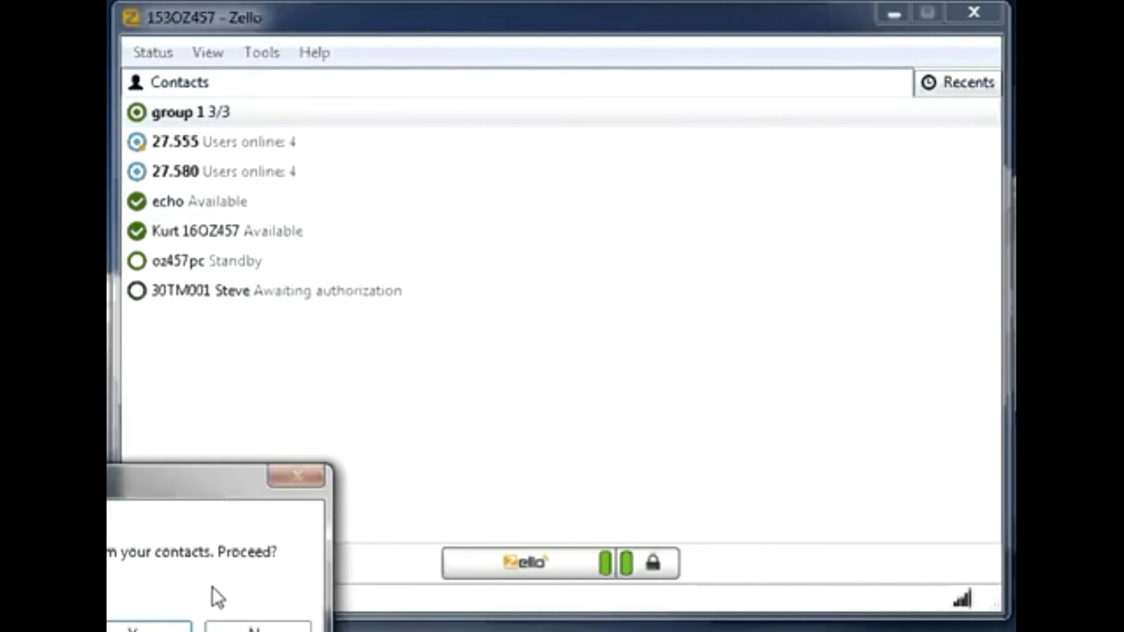
drag(205, 471, 547, 221)
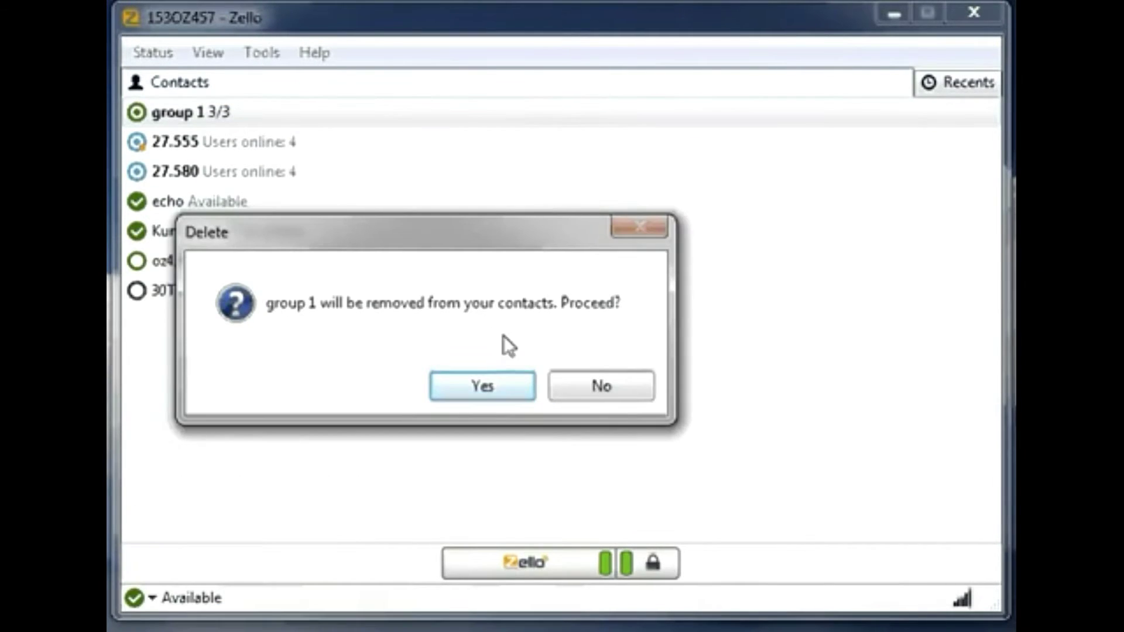
click(478, 389)
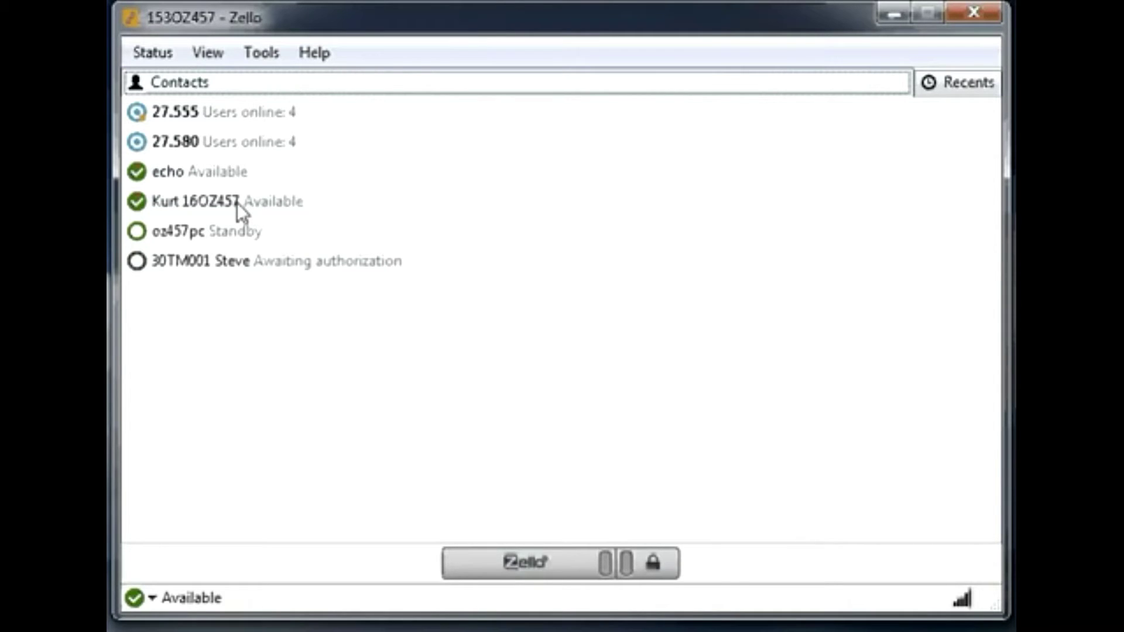
click(207, 115)
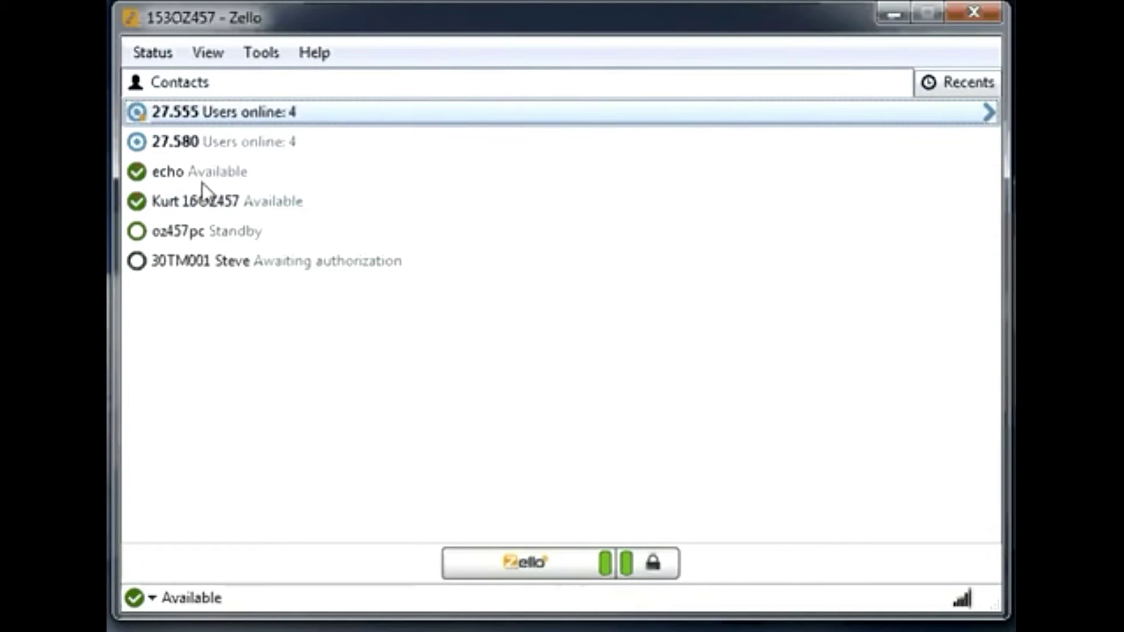
click(218, 205)
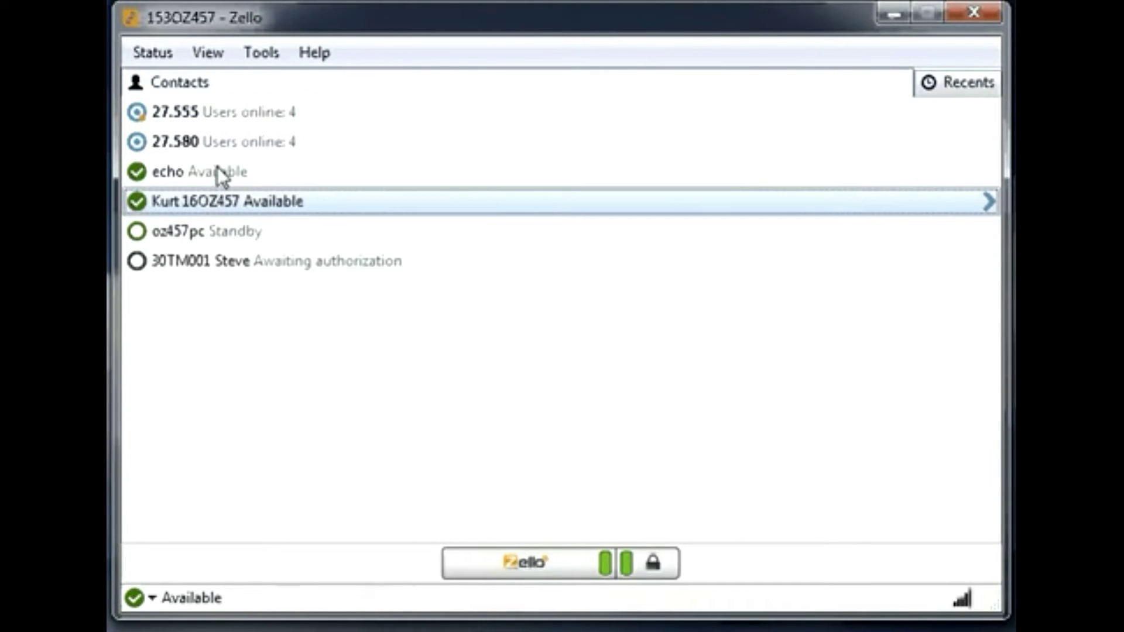
click(232, 115)
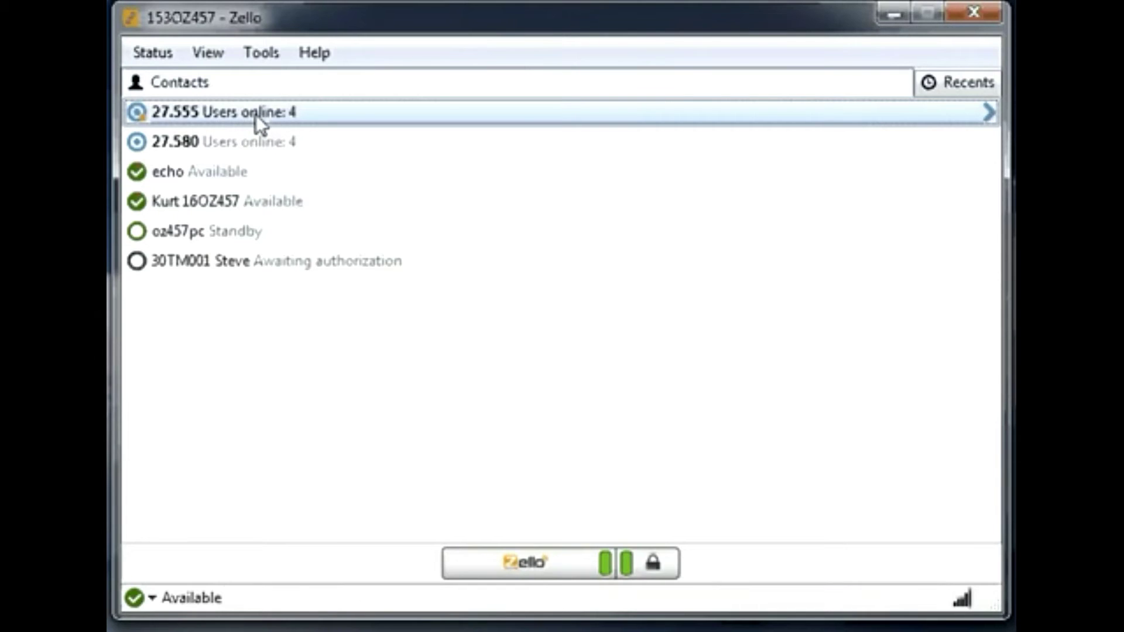
double_click(256, 115)
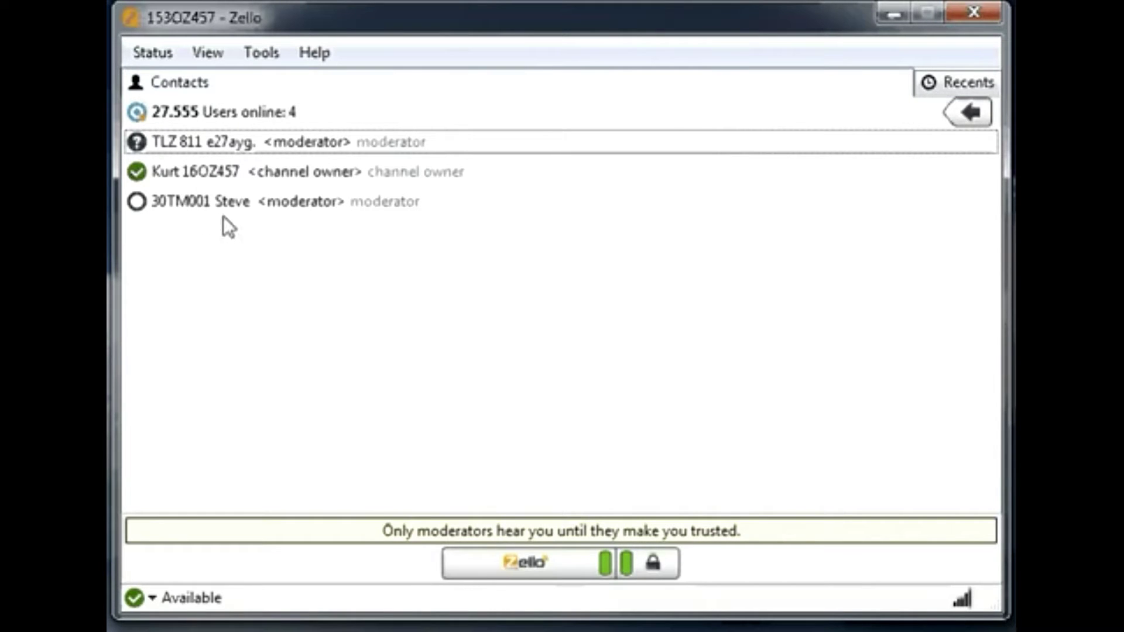
click(968, 111)
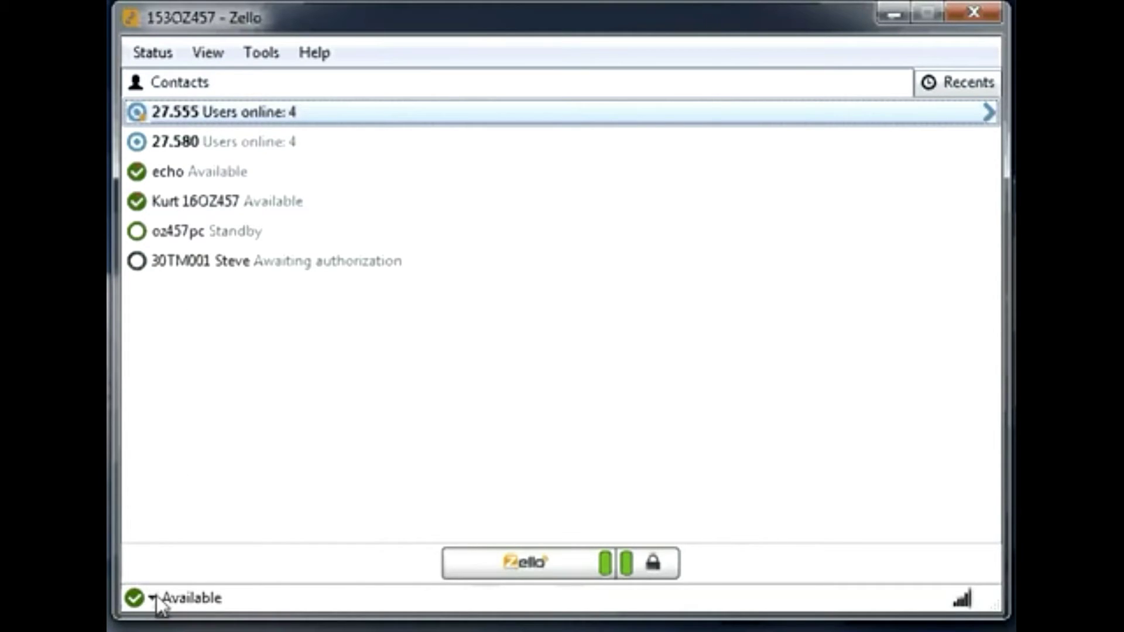
Glance at the sign-in and profile menu, then switch presence from Available to Busy.
click(147, 56)
click(147, 53)
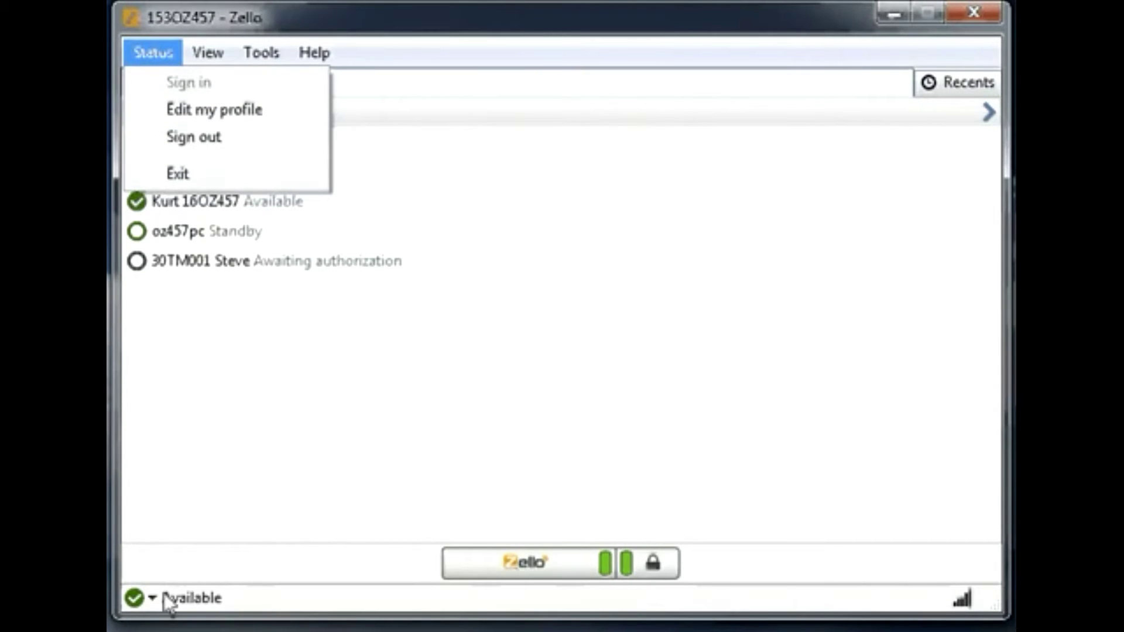
click(165, 569)
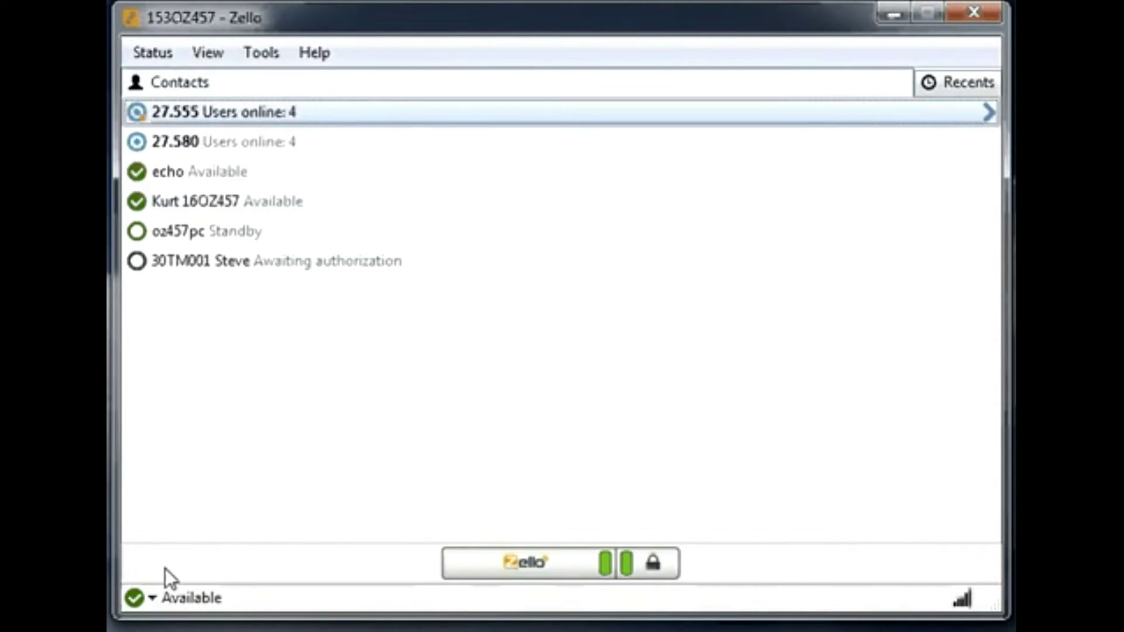
click(153, 599)
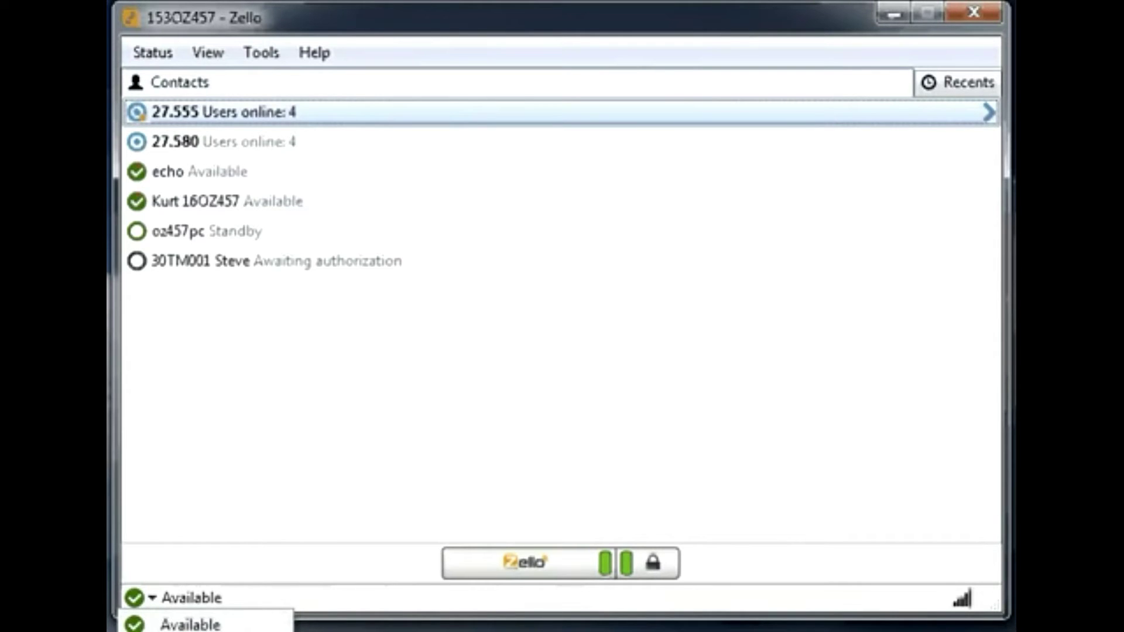
click(176, 631)
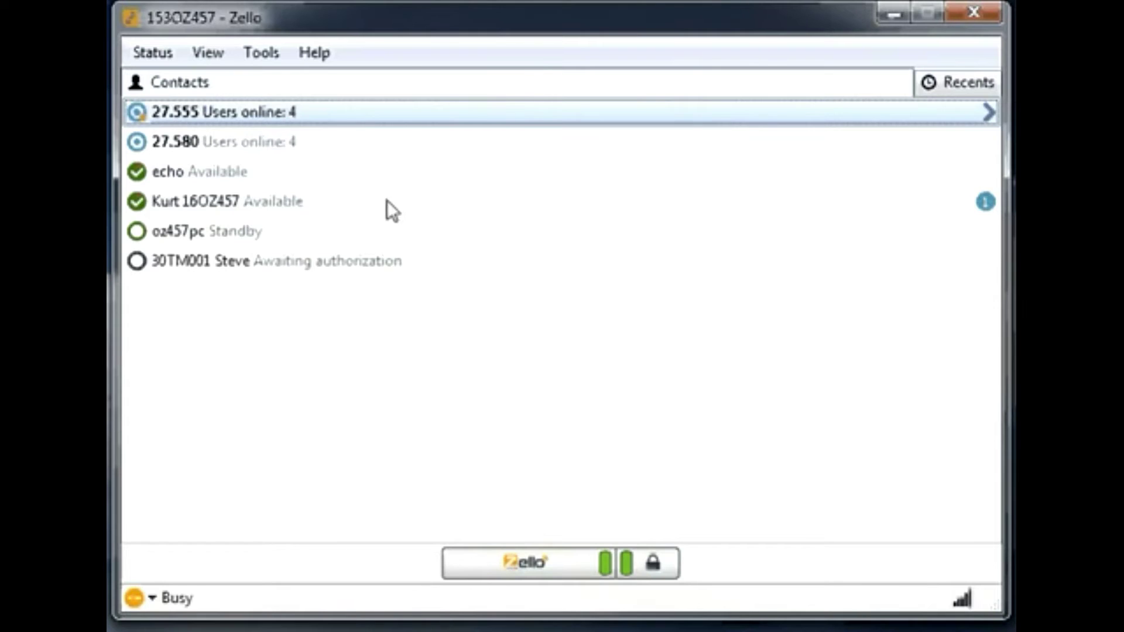
Select the contact beneath echo and open View > History... from the Tools menu.
click(991, 207)
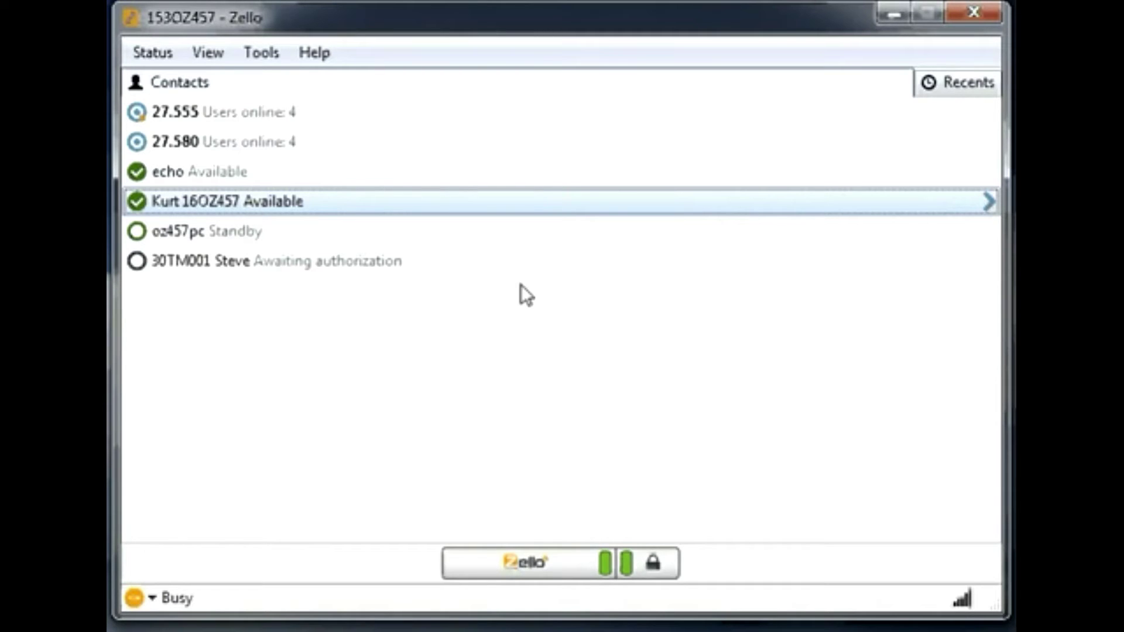
click(264, 54)
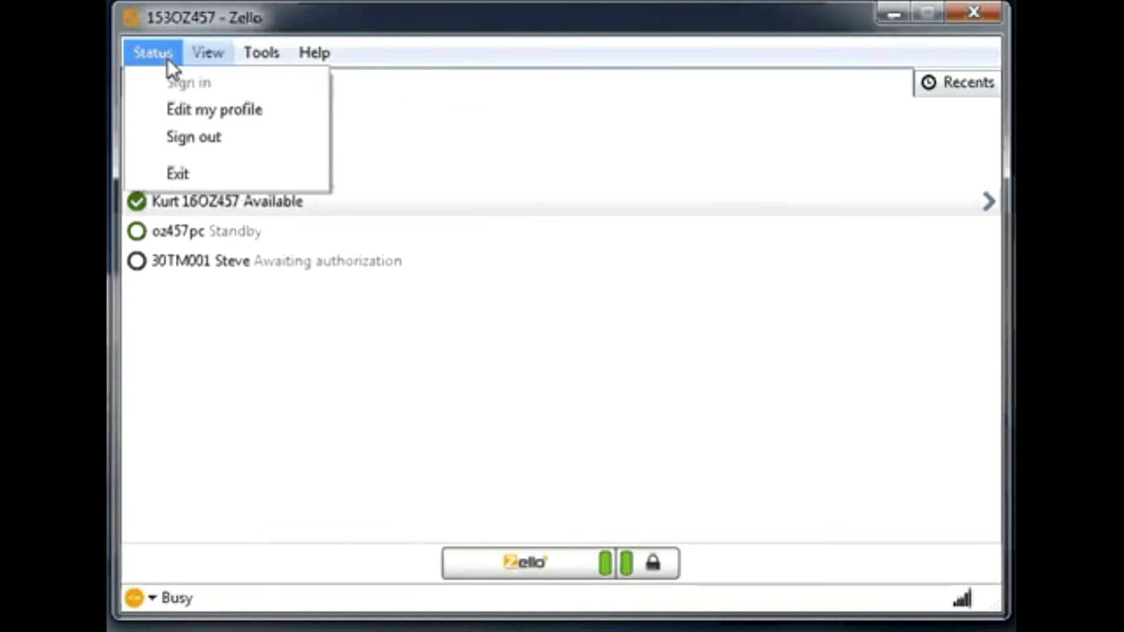
mouse_move(207, 59)
click(227, 83)
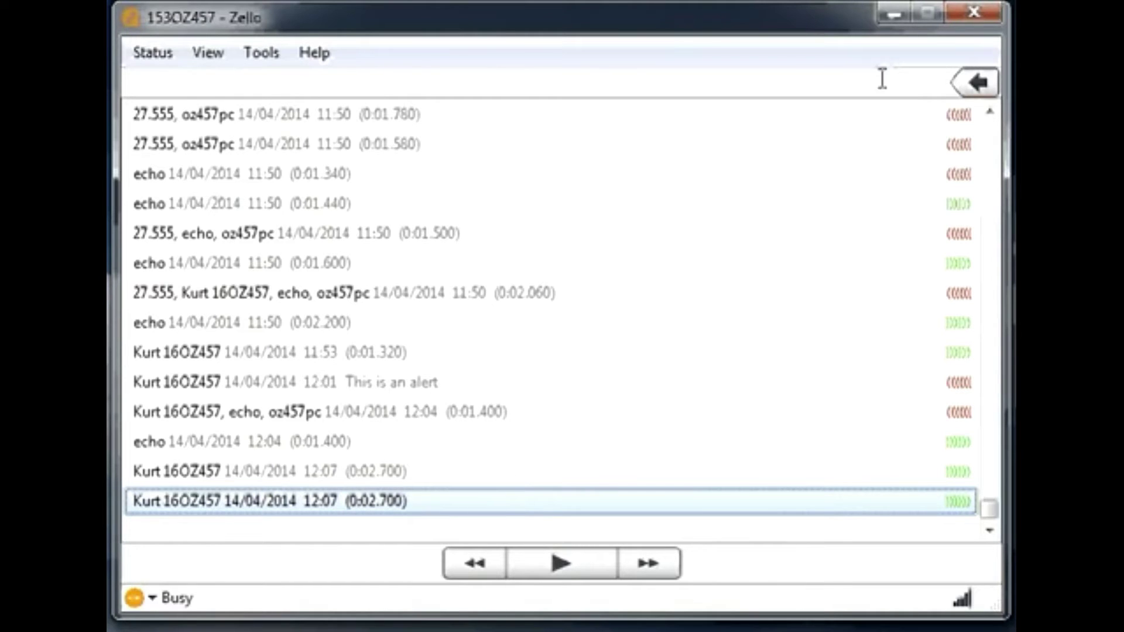
Go back from the History list to the contacts list with the top-right back arrow.
click(980, 78)
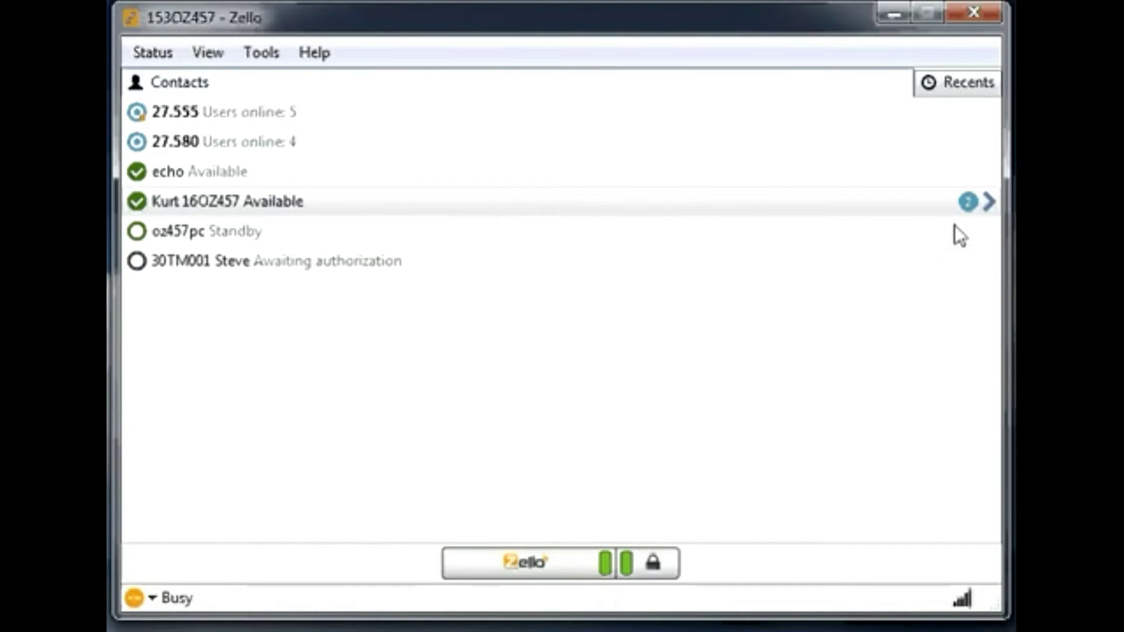
Select the contact with new messages and switch presence back to Available.
click(970, 209)
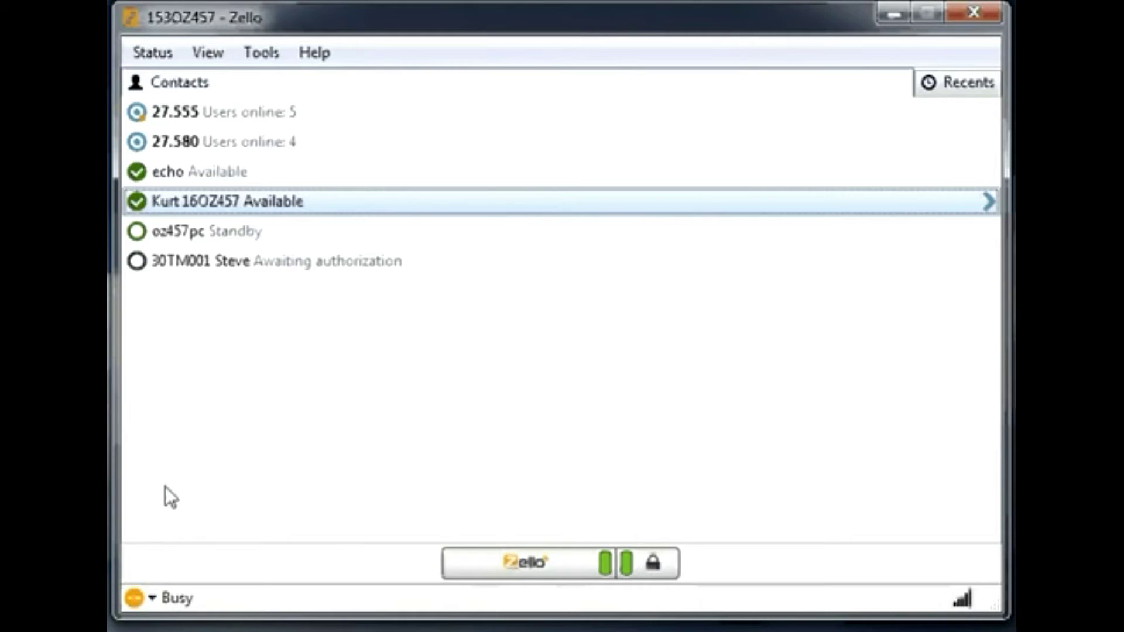
click(145, 599)
click(156, 624)
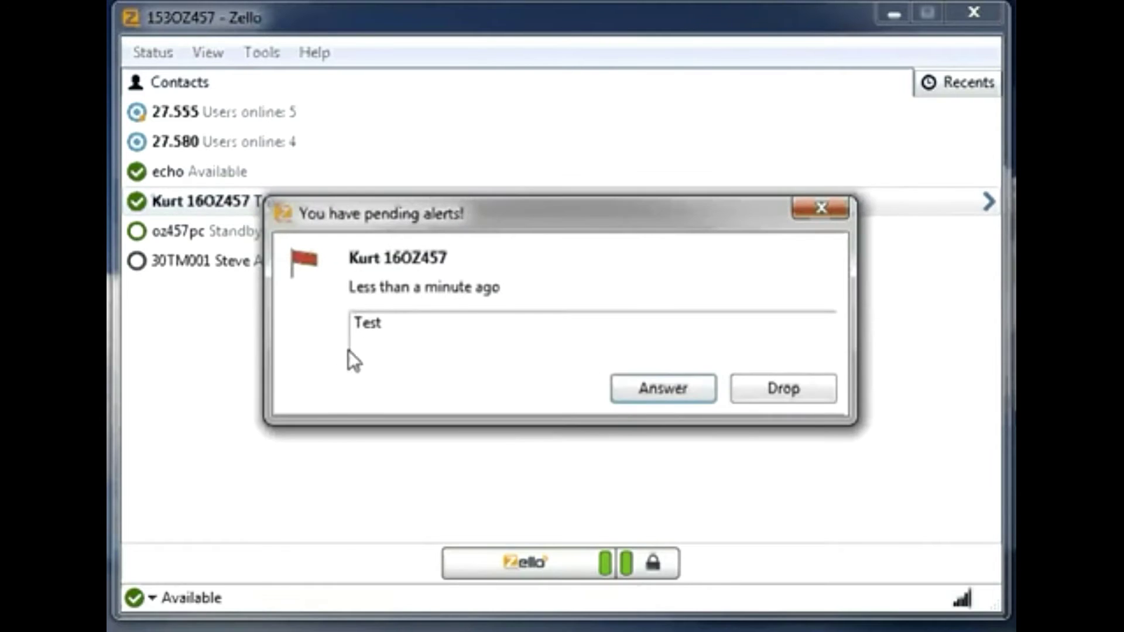
Answer the 'Test' alert in the 'You have pending alerts!' dialog.
click(668, 389)
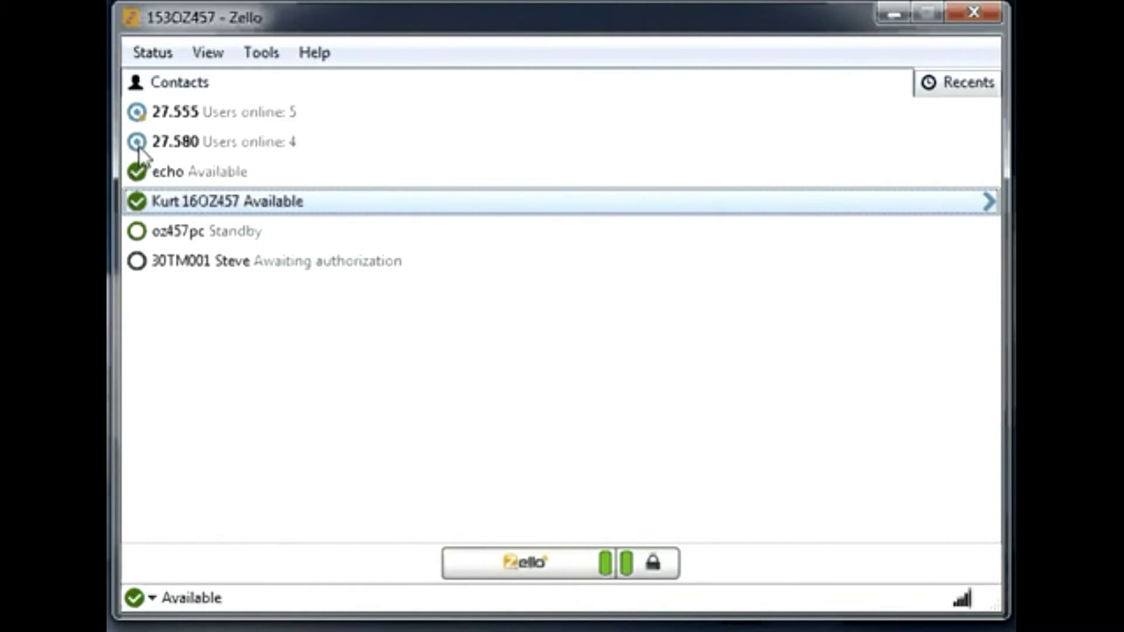
Open the 27.555 channel, browse its moderators and channel owner, then return to contacts.
click(137, 112)
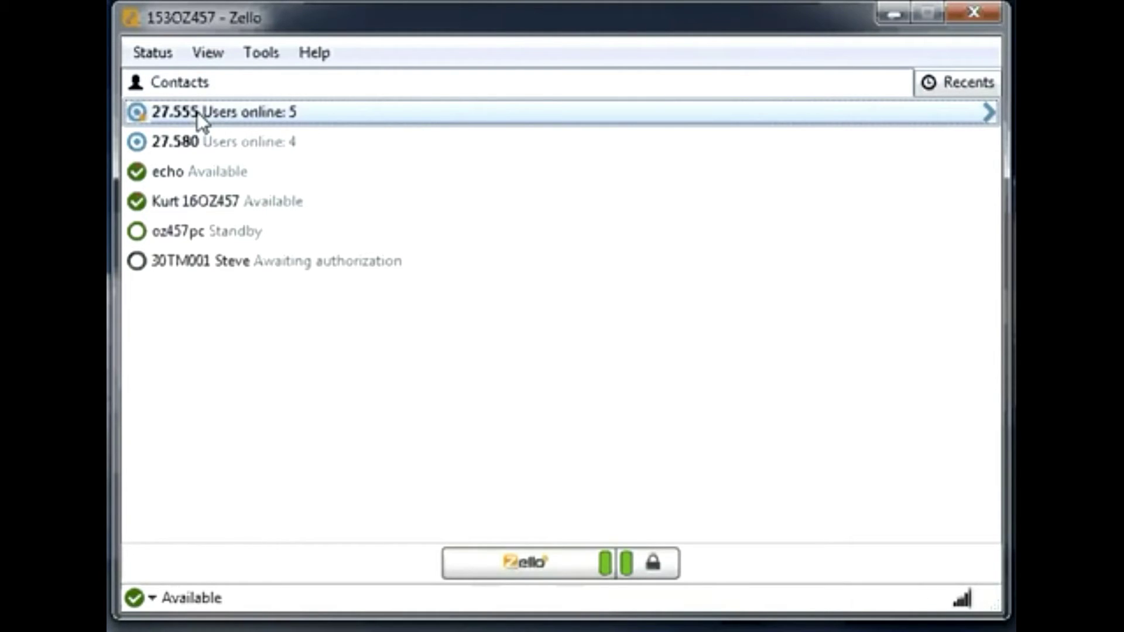
double_click(236, 111)
click(238, 140)
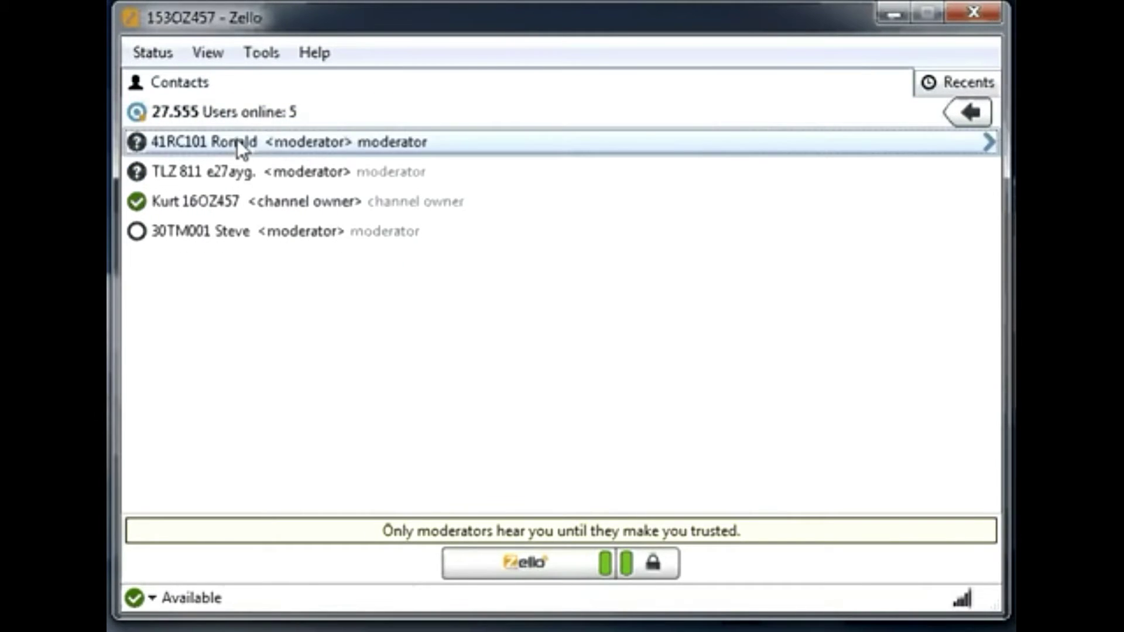
click(237, 165)
click(237, 207)
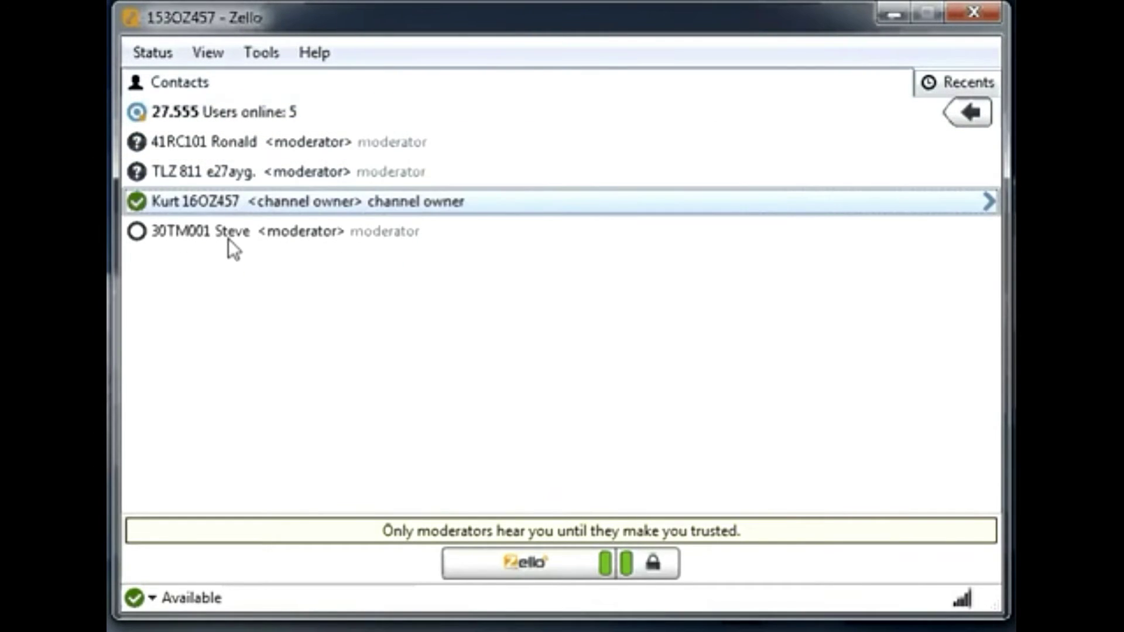
click(229, 240)
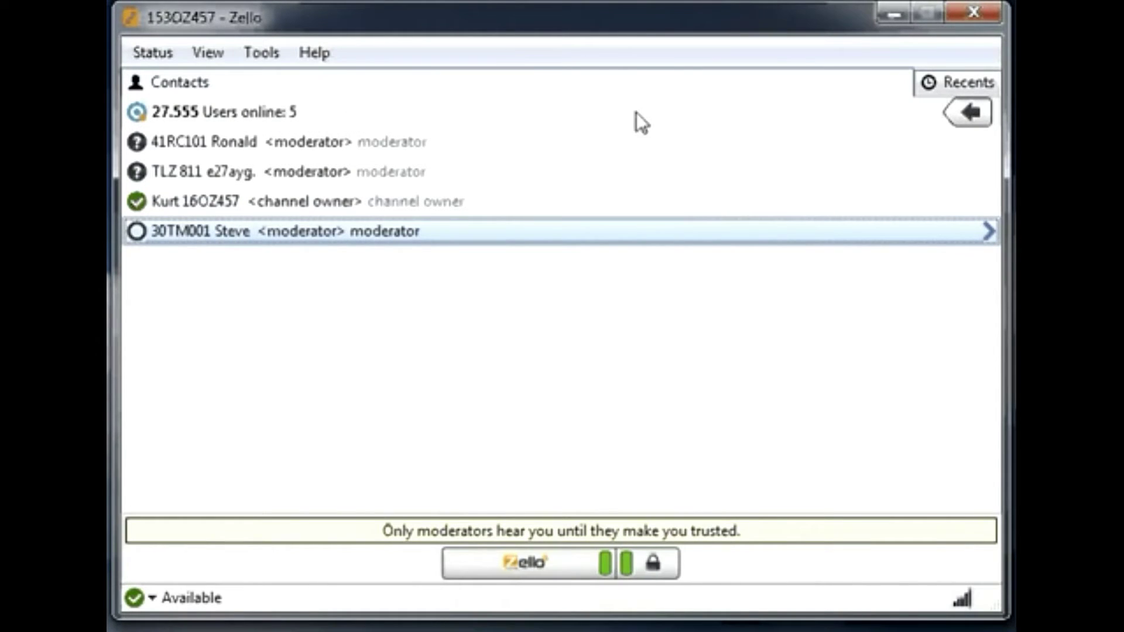
click(960, 117)
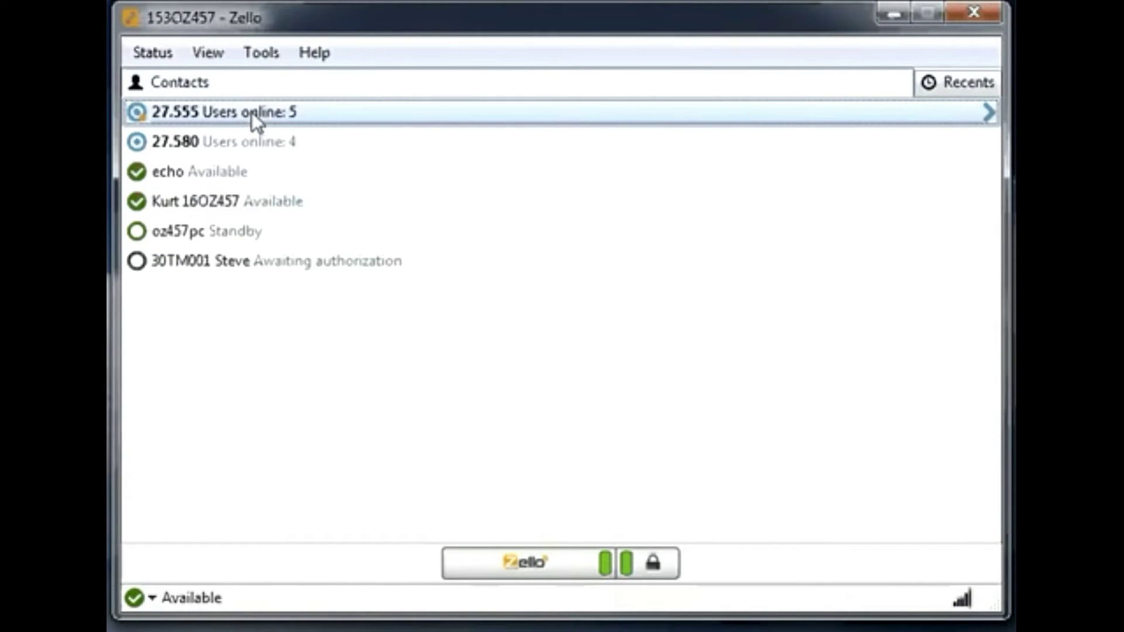
Reopen the 27.555 channel and select its channel owner and a moderator.
click(177, 145)
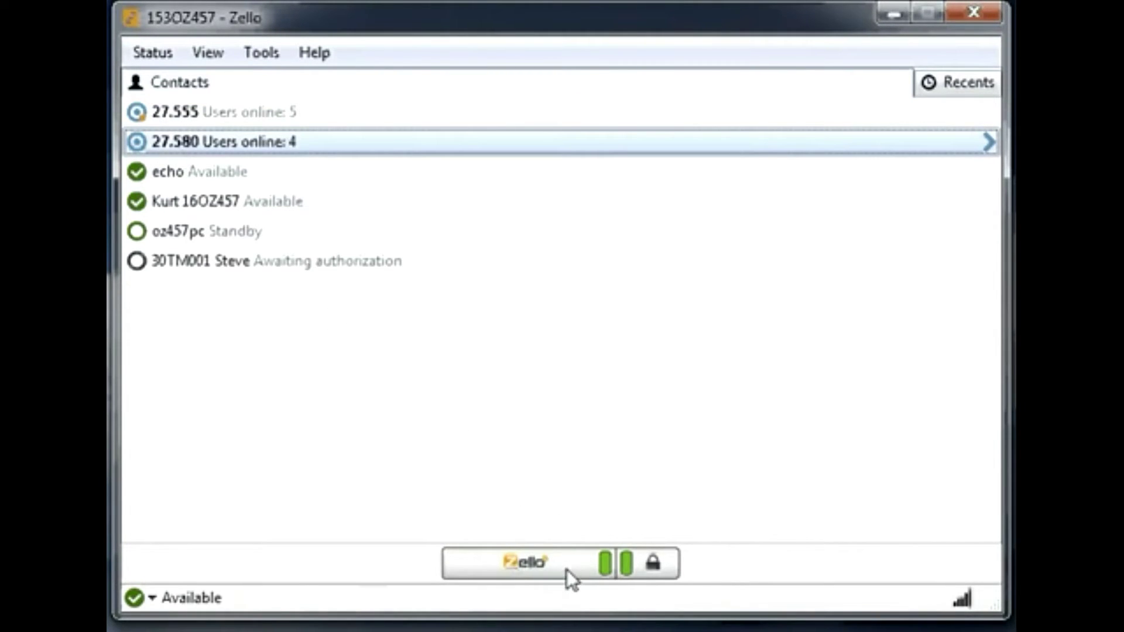
click(296, 113)
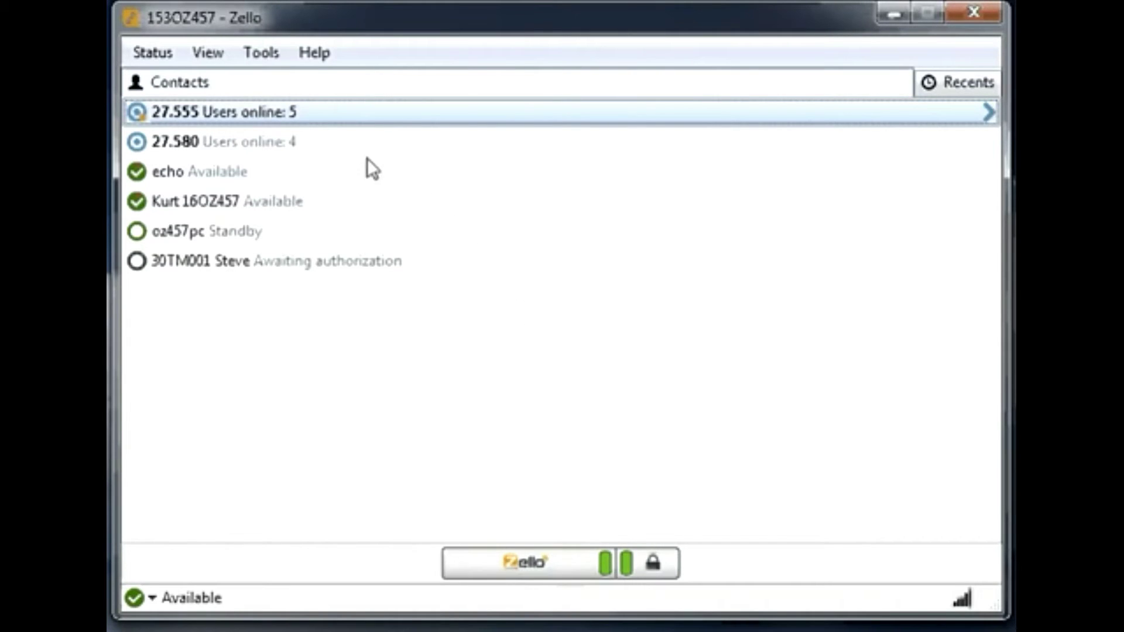
double_click(262, 111)
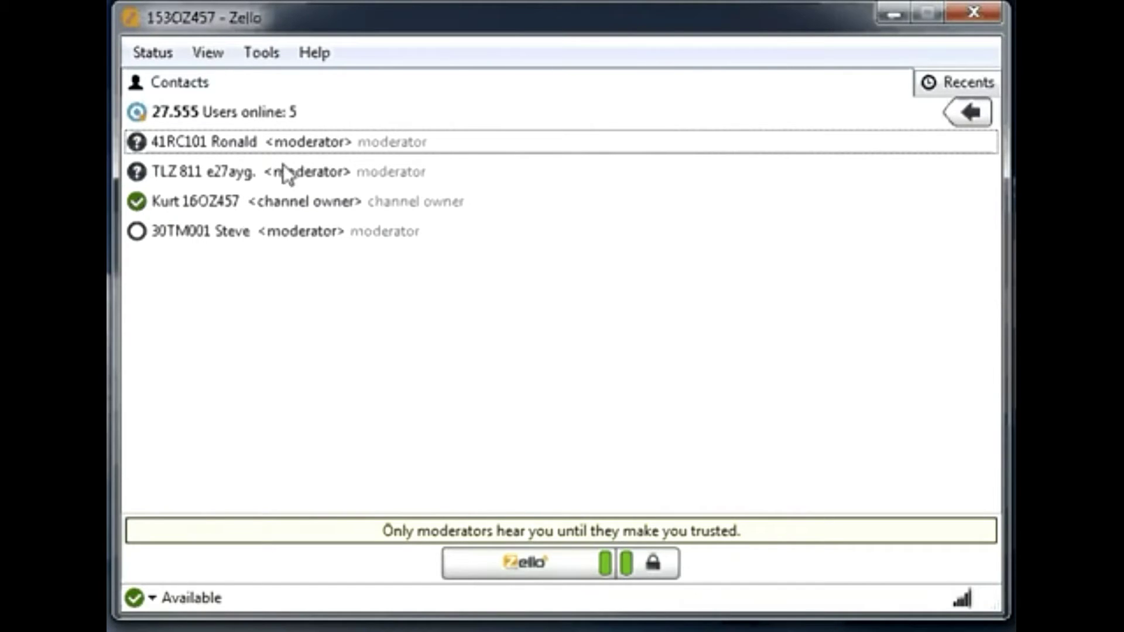
click(250, 204)
click(341, 174)
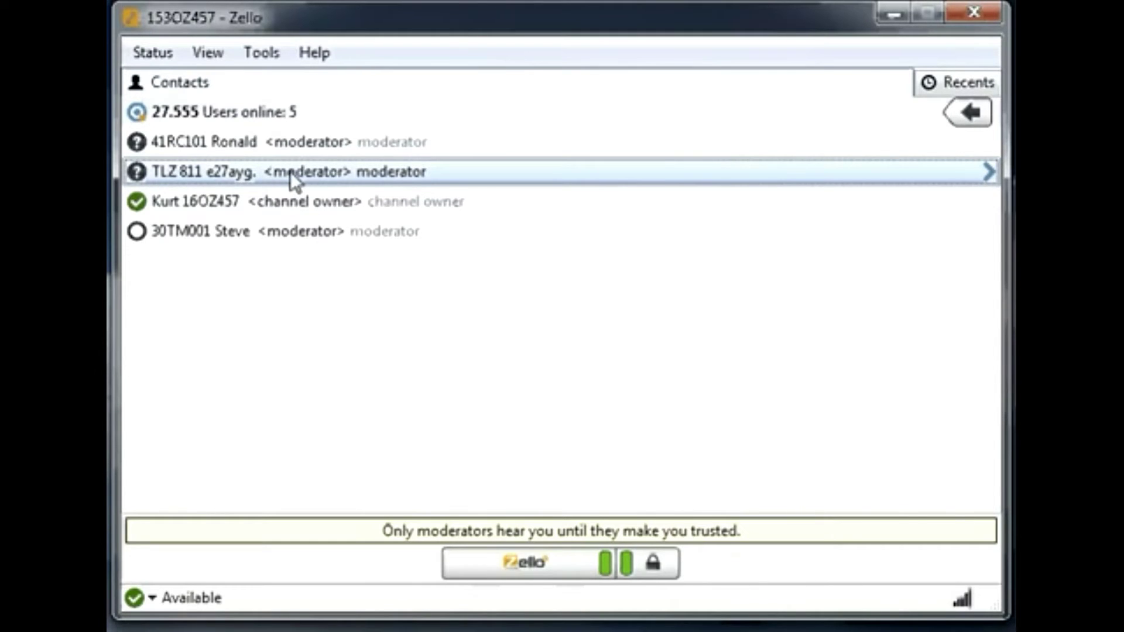
click(537, 571)
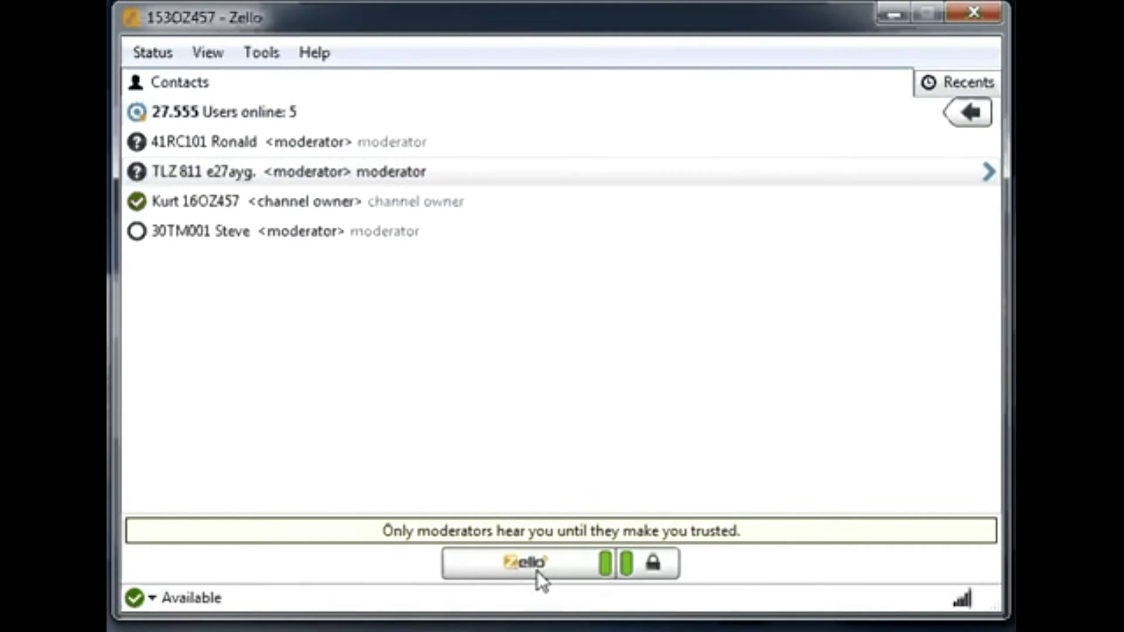